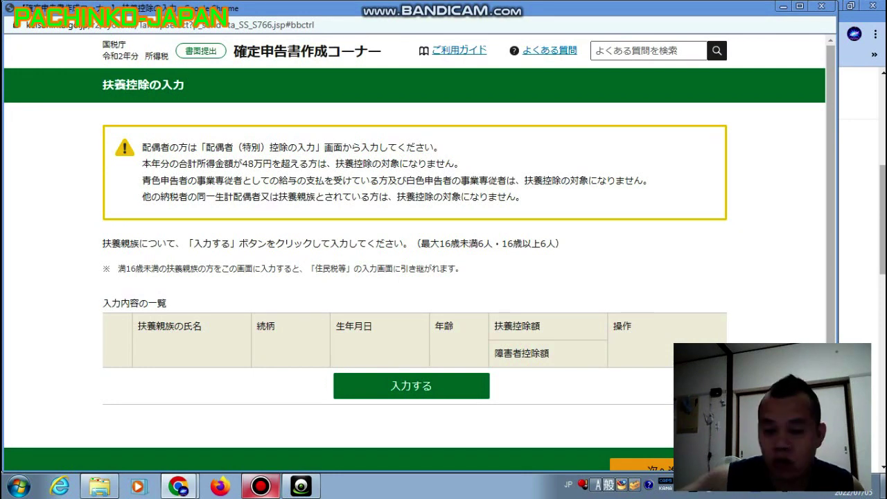
Start a new dependent entry and type the mother's name in katakana.
{"action": "left_click", "coordinate": [441, 386]}
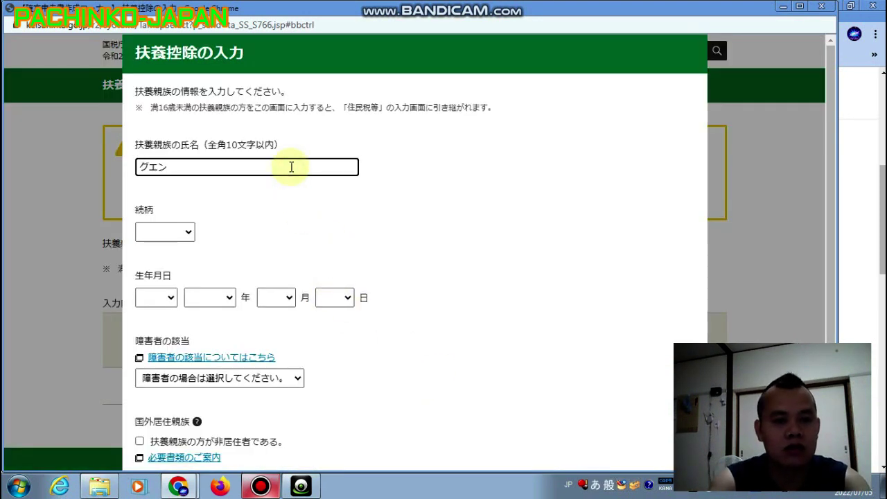
{"action": "key", "text": "space"}
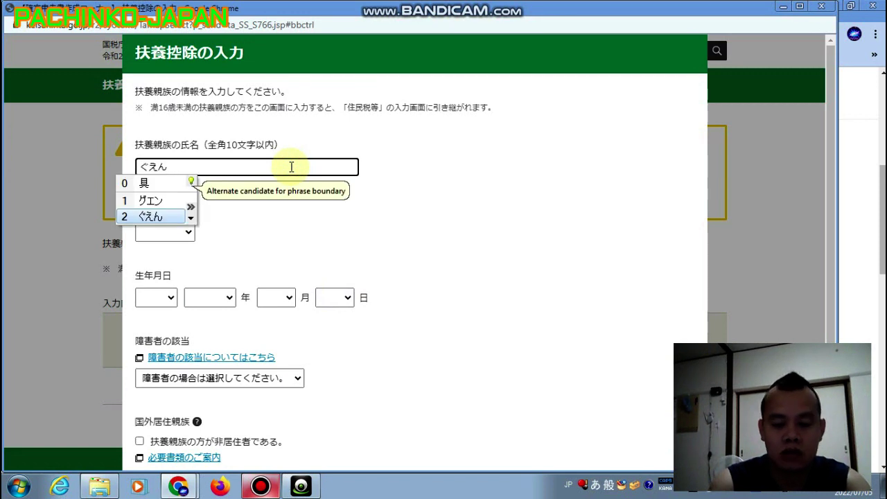
{"action": "key", "text": "Up"}
{"action": "key", "text": "Return"}
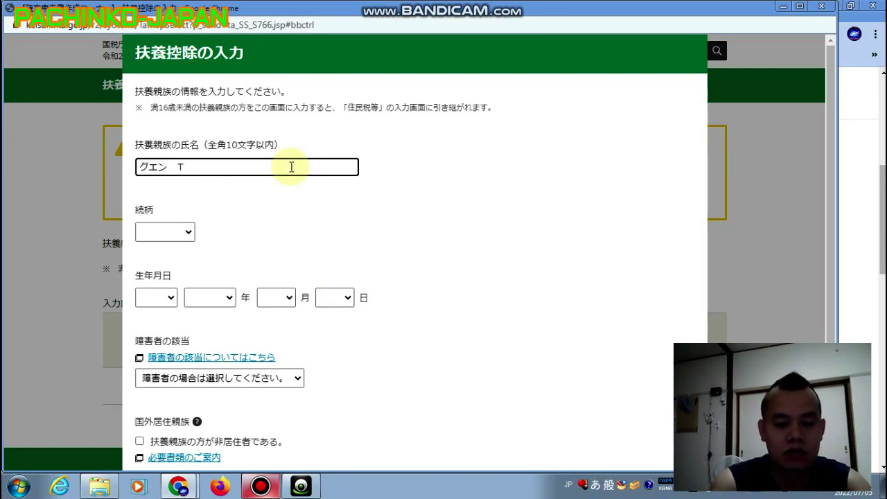
{"action": "type", "text": "てし"}
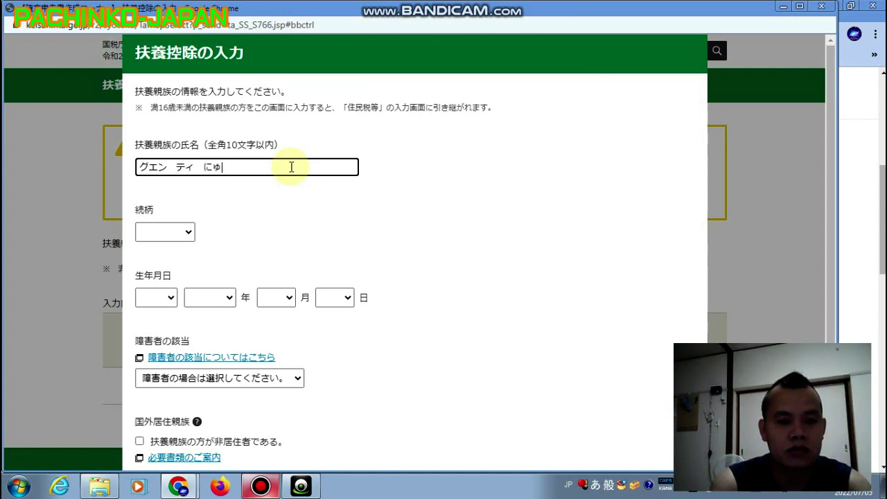
{"action": "key", "text": "space"}
{"action": "key", "text": "space"}
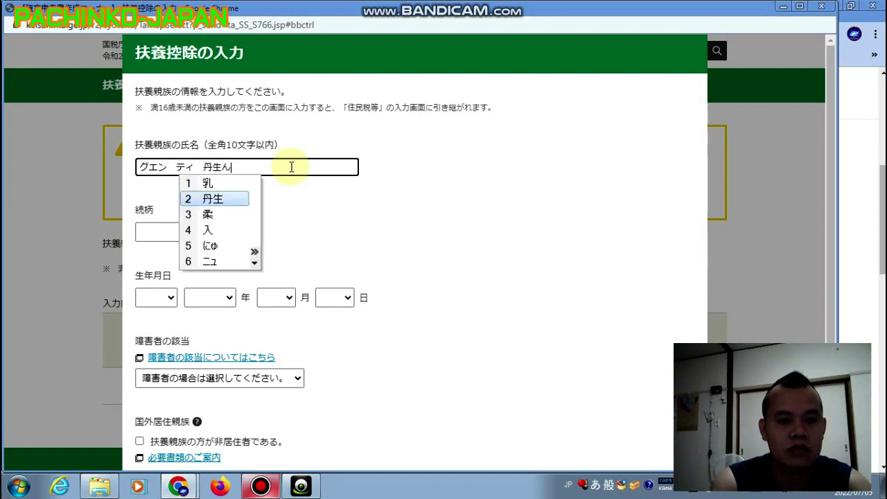
{"action": "key", "text": "space"}
{"action": "key", "text": "space"}
{"action": "key", "text": "space"}
{"action": "key", "text": "space"}
{"action": "key", "text": "Return"}
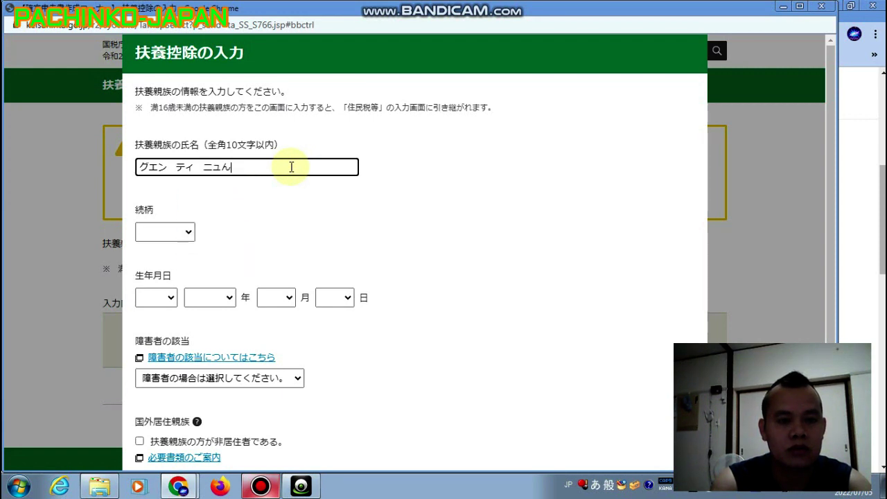
{"action": "type", "text": "M"}
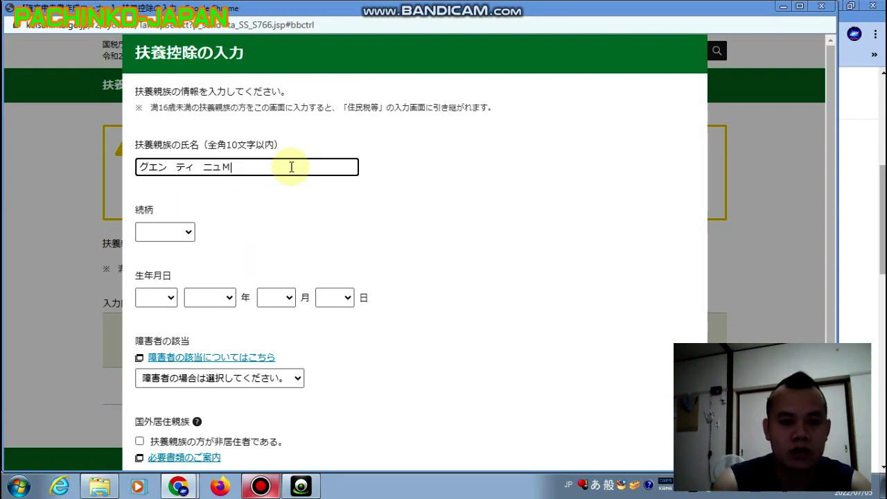
{"action": "key", "text": "space"}
{"action": "key", "text": "space"}
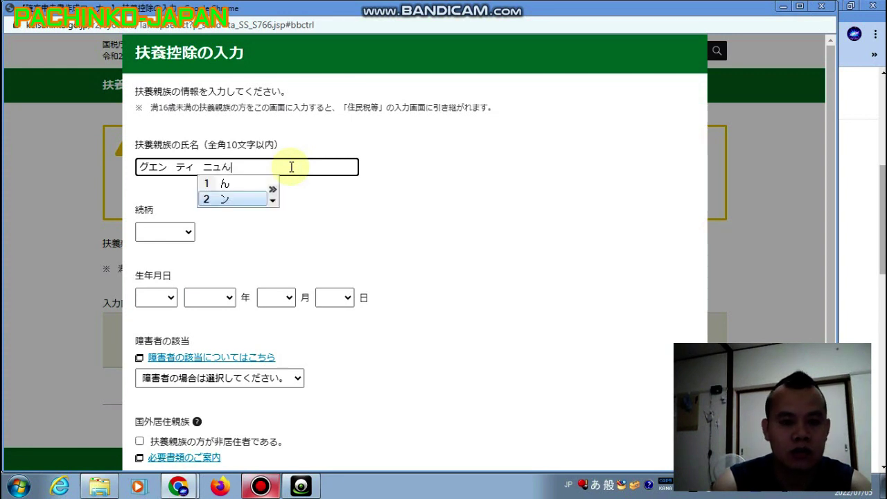
{"action": "key", "text": "Return"}
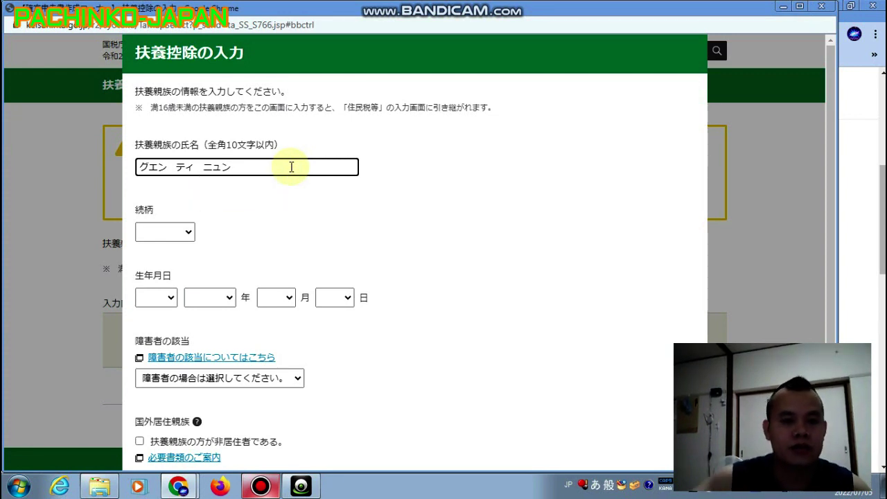
Set the relationship to 母 and the birth date to 西暦 1954.
{"action": "left_click", "coordinate": [187, 231]}
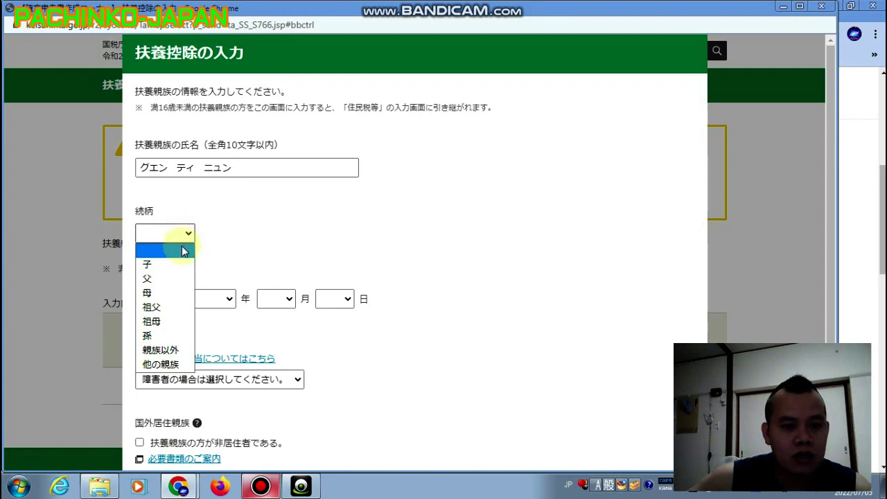
{"action": "left_click", "coordinate": [184, 291]}
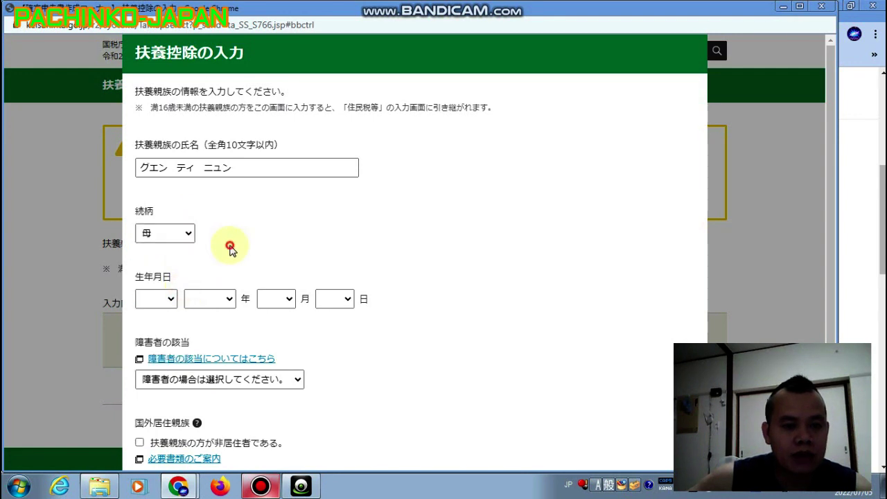
{"action": "left_click", "coordinate": [171, 299]}
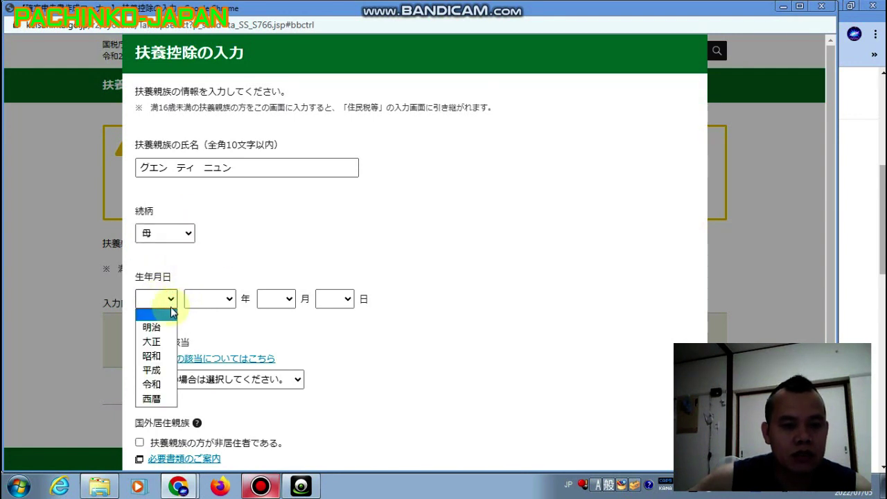
{"action": "left_click", "coordinate": [158, 399]}
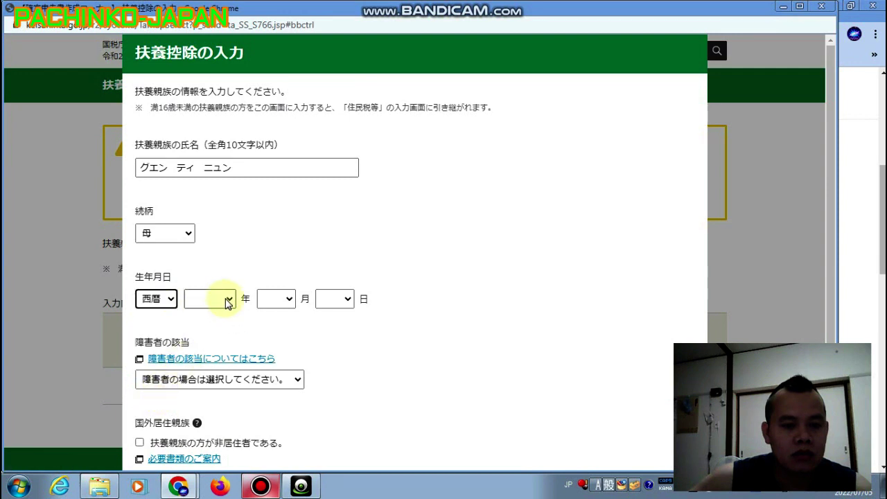
{"action": "left_click", "coordinate": [228, 298]}
{"action": "scroll", "coordinate": [211, 132], "scroll_direction": "down", "scroll_amount": 20}
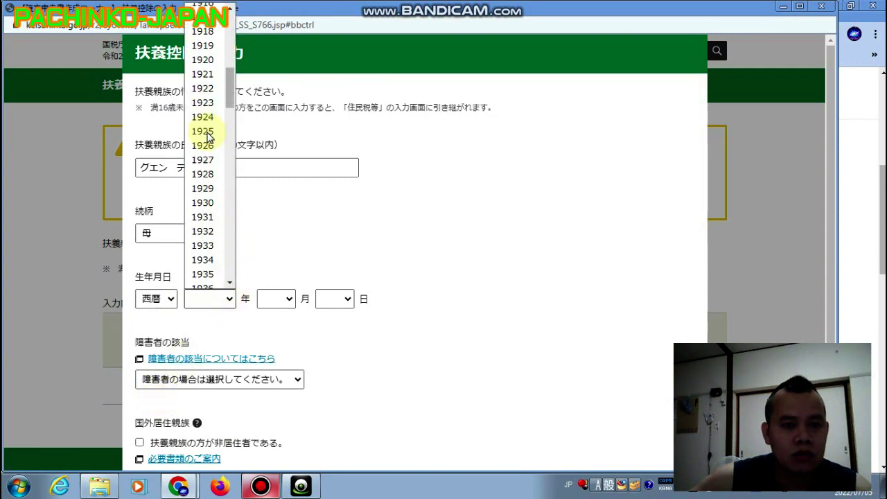
{"action": "scroll", "coordinate": [208, 138], "scroll_direction": "down", "scroll_amount": 6}
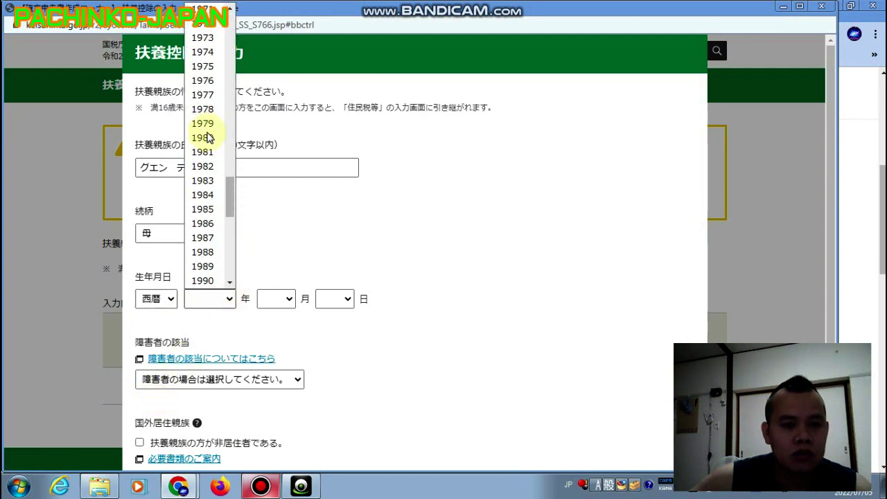
{"action": "scroll", "coordinate": [208, 138], "scroll_direction": "up", "scroll_amount": 6}
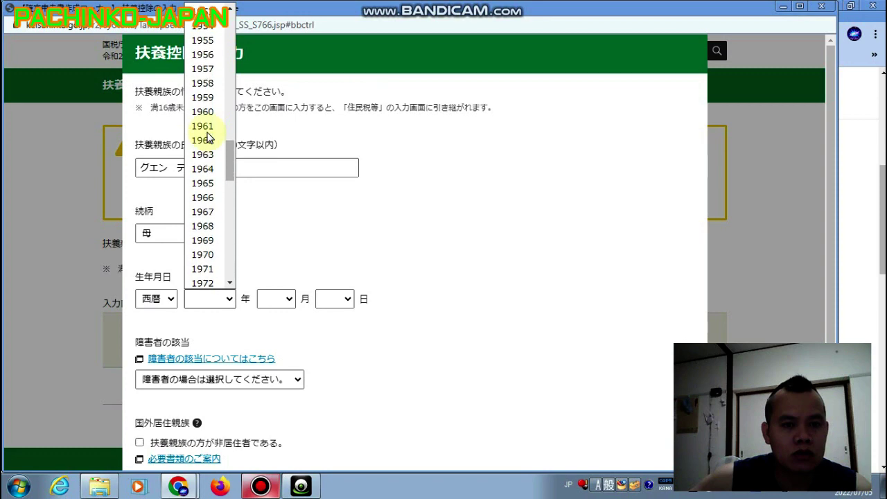
{"action": "left_click", "coordinate": [211, 31]}
{"action": "scroll", "coordinate": [381, 250], "scroll_direction": "down", "scroll_amount": 2}
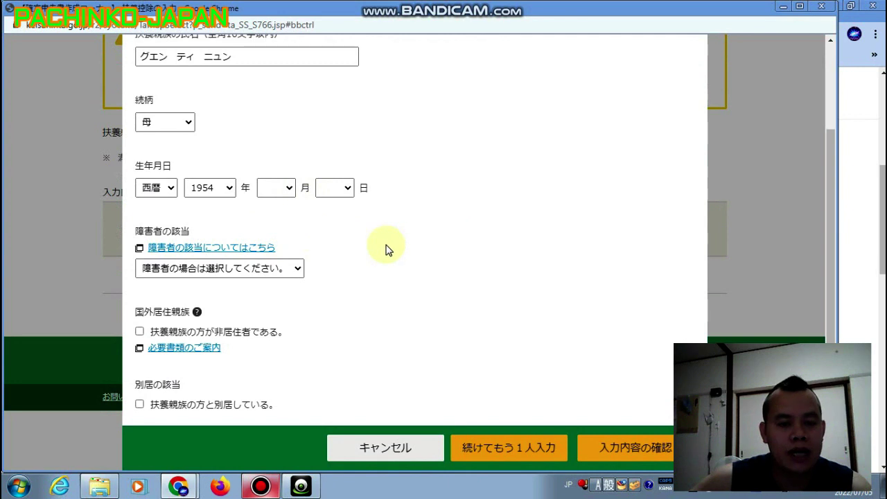
Mark her as 非居住者 and 別居, answer いいえ to year-end adjustment, and save.
{"action": "left_click", "coordinate": [139, 332]}
{"action": "scroll", "coordinate": [377, 322], "scroll_direction": "down", "scroll_amount": 1}
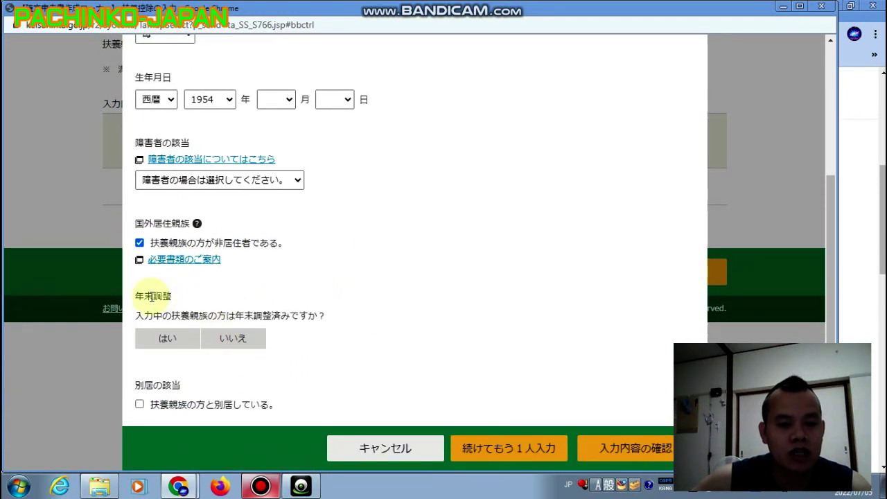
{"action": "left_click", "coordinate": [240, 340]}
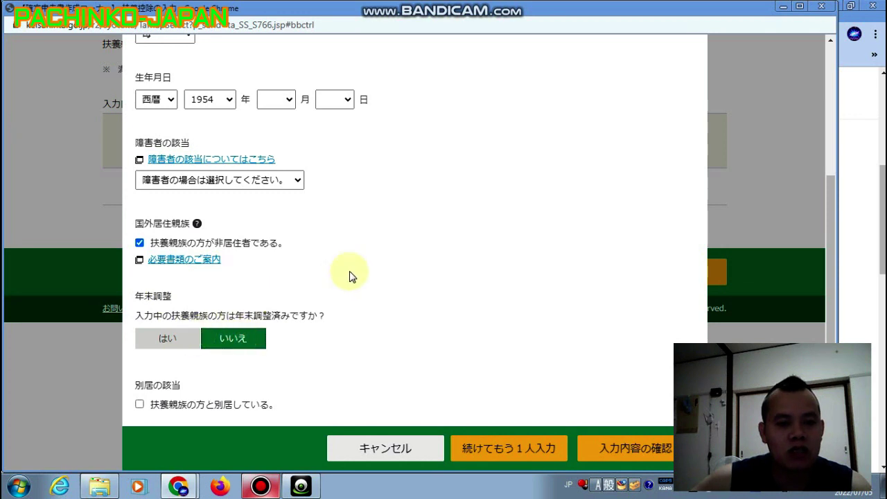
{"action": "left_click", "coordinate": [210, 405]}
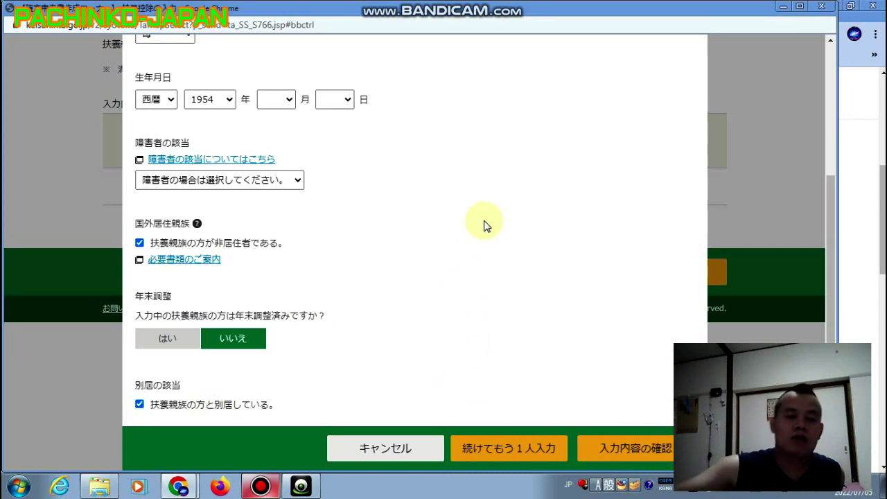
{"action": "scroll", "coordinate": [485, 224], "scroll_direction": "up", "scroll_amount": 3}
{"action": "scroll", "coordinate": [485, 243], "scroll_direction": "down", "scroll_amount": 3}
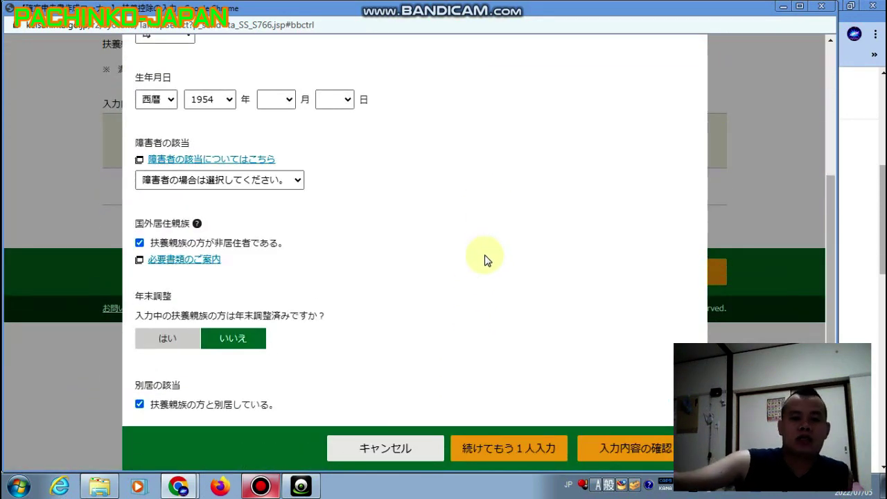
{"action": "scroll", "coordinate": [485, 257], "scroll_direction": "up", "scroll_amount": 3}
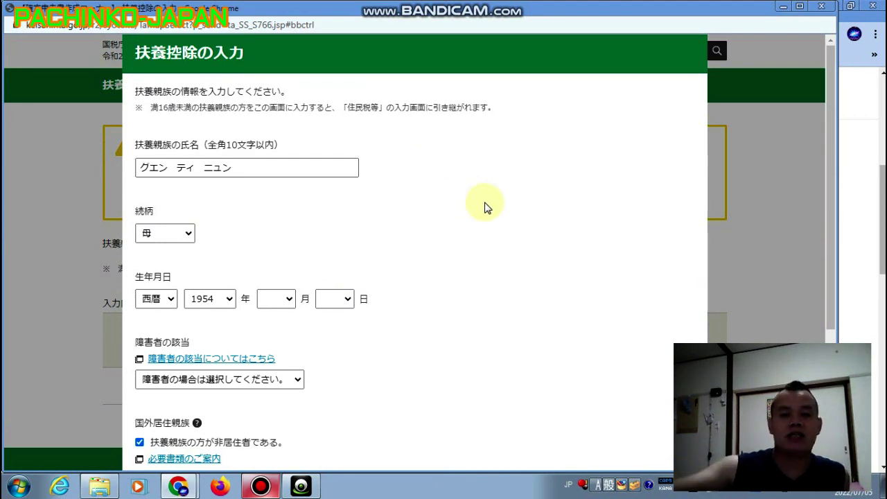
{"action": "scroll", "coordinate": [483, 204], "scroll_direction": "down", "scroll_amount": 3}
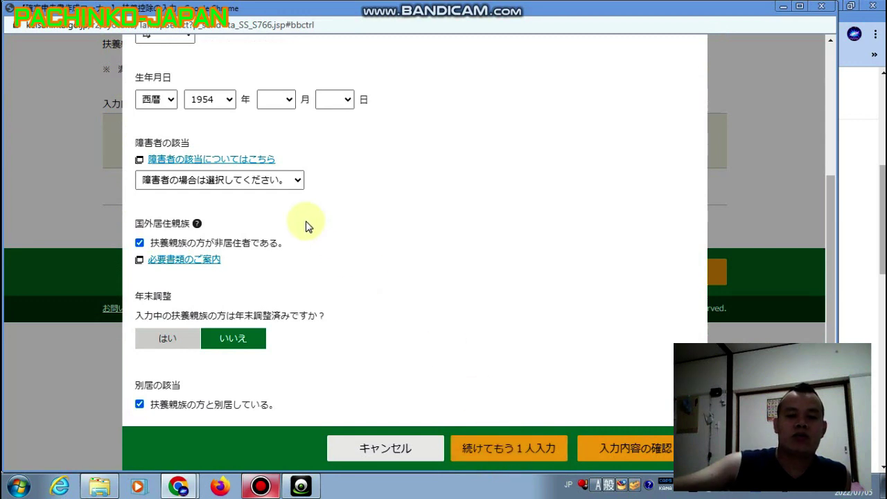
{"action": "scroll", "coordinate": [307, 223], "scroll_direction": "up", "scroll_amount": 3}
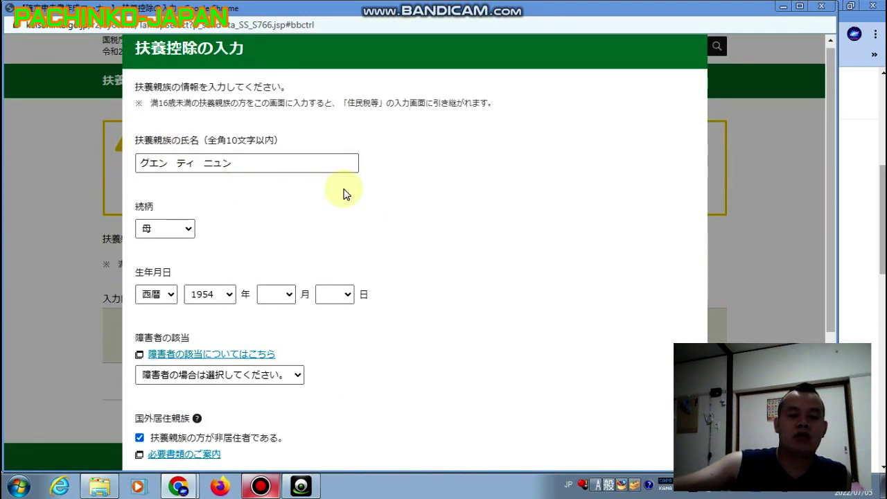
{"action": "scroll", "coordinate": [510, 208], "scroll_direction": "down", "scroll_amount": 3}
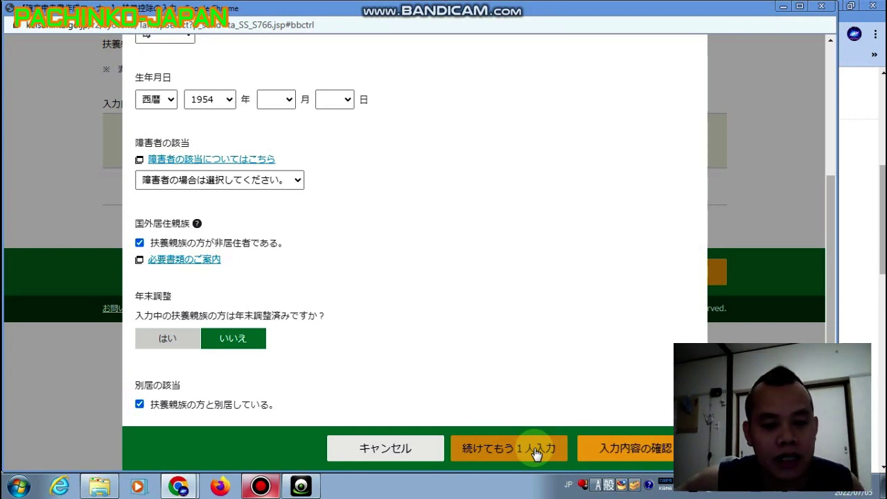
{"action": "scroll", "coordinate": [374, 242], "scroll_direction": "up", "scroll_amount": 3}
{"action": "scroll", "coordinate": [374, 242], "scroll_direction": "down", "scroll_amount": 3}
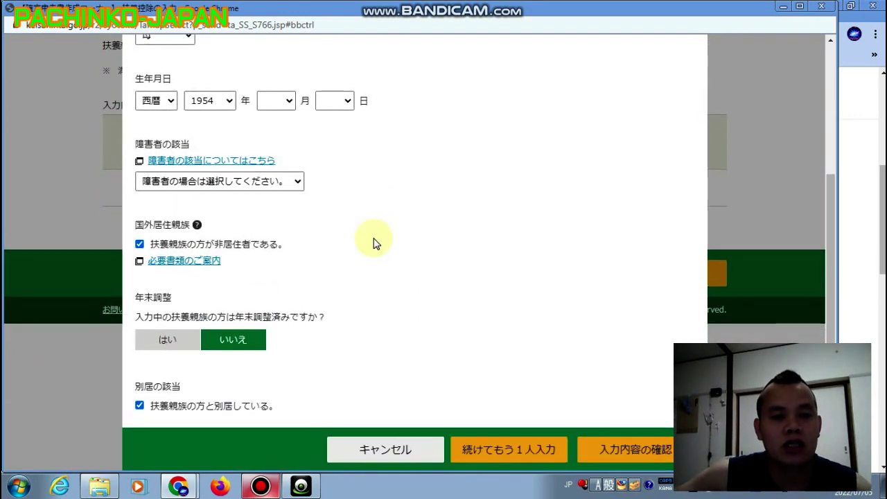
{"action": "left_click", "coordinate": [623, 447]}
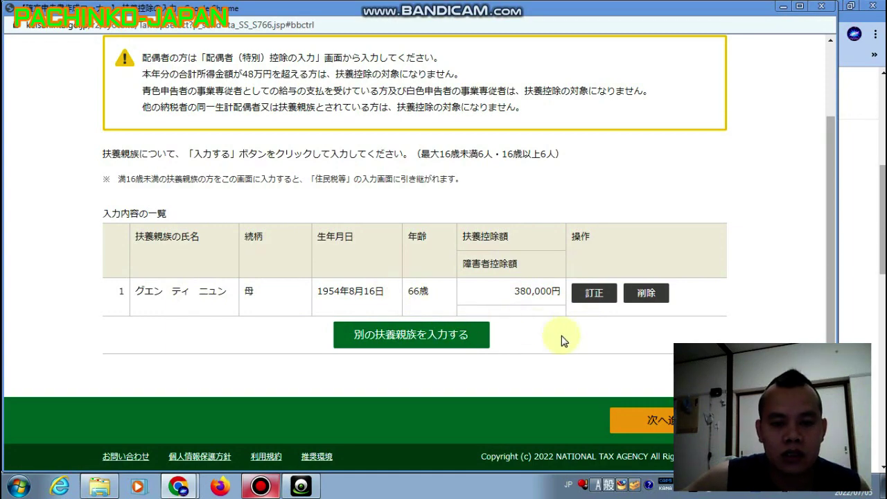
Review the income amounts page and finish the income entries.
{"action": "left_click", "coordinate": [657, 421]}
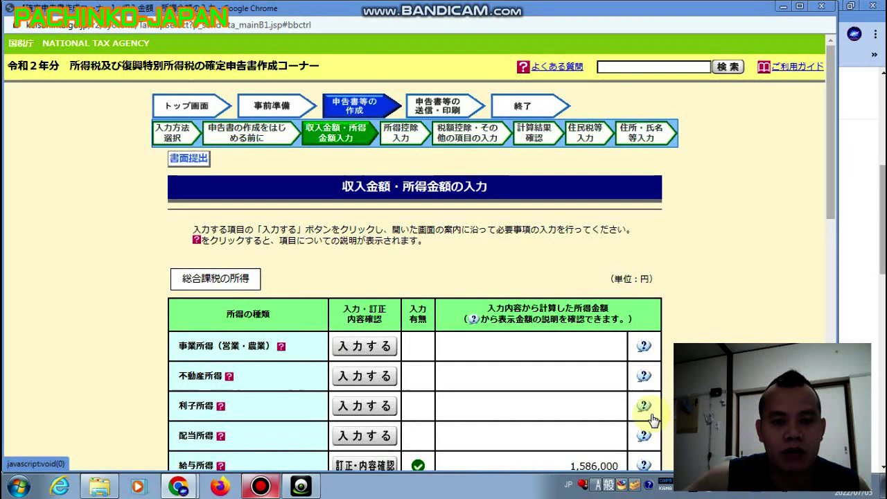
{"action": "scroll", "coordinate": [392, 239], "scroll_direction": "down", "scroll_amount": 7}
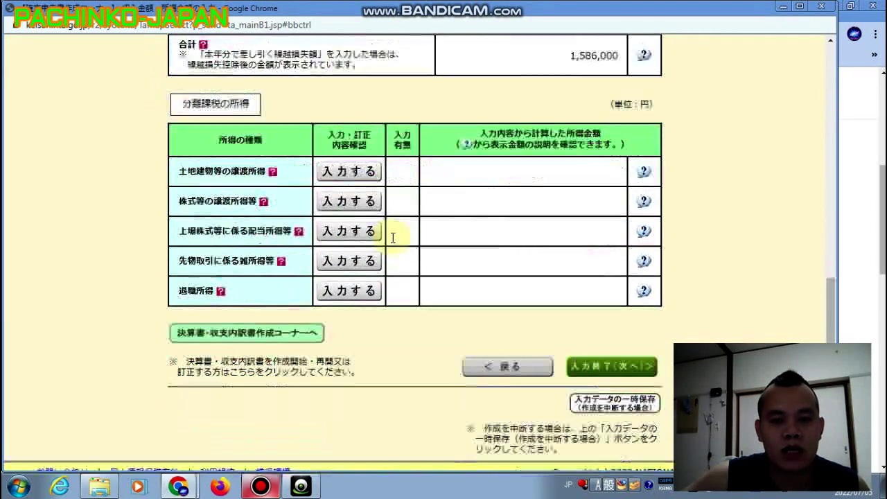
{"action": "scroll", "coordinate": [392, 239], "scroll_direction": "up", "scroll_amount": 2}
{"action": "scroll", "coordinate": [396, 235], "scroll_direction": "down", "scroll_amount": 4}
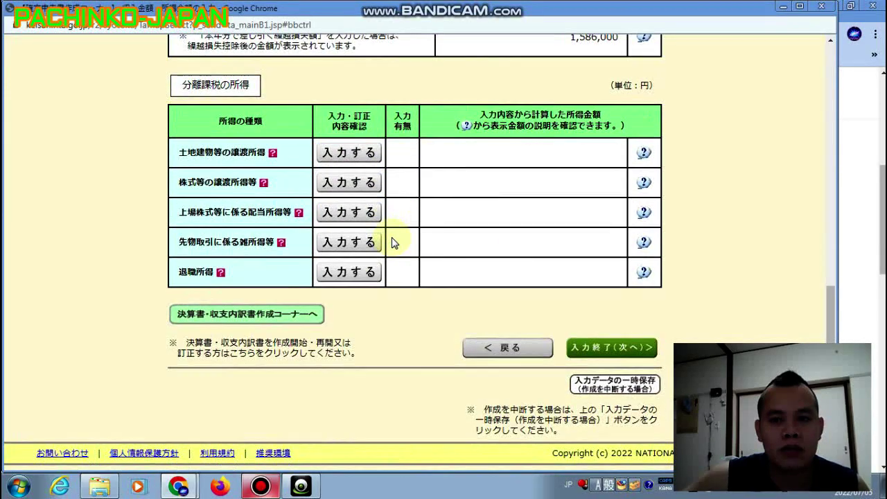
{"action": "scroll", "coordinate": [443, 222], "scroll_direction": "up", "scroll_amount": 5}
{"action": "scroll", "coordinate": [410, 179], "scroll_direction": "up", "scroll_amount": 2}
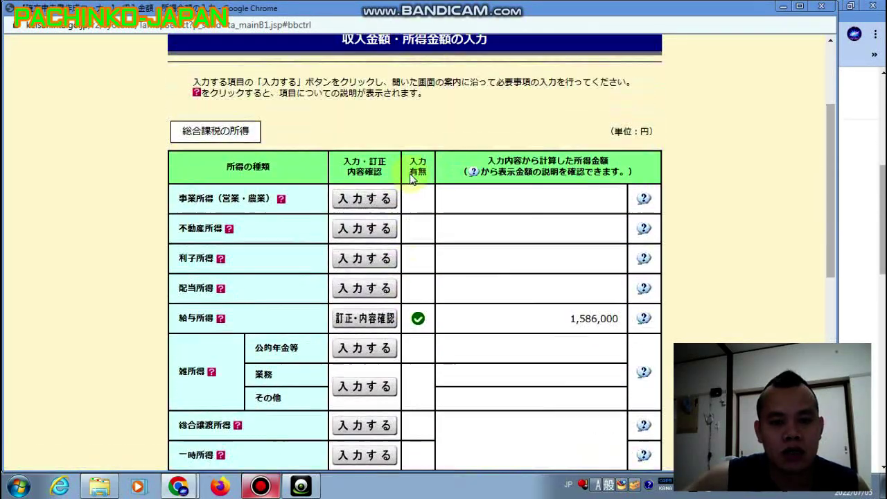
{"action": "scroll", "coordinate": [410, 179], "scroll_direction": "down", "scroll_amount": 3}
{"action": "scroll", "coordinate": [410, 179], "scroll_direction": "down", "scroll_amount": 4}
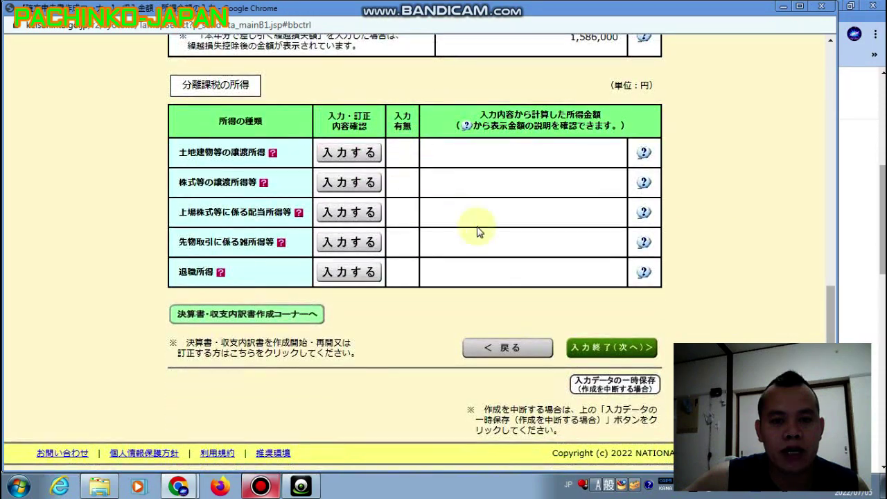
{"action": "left_click", "coordinate": [597, 348]}
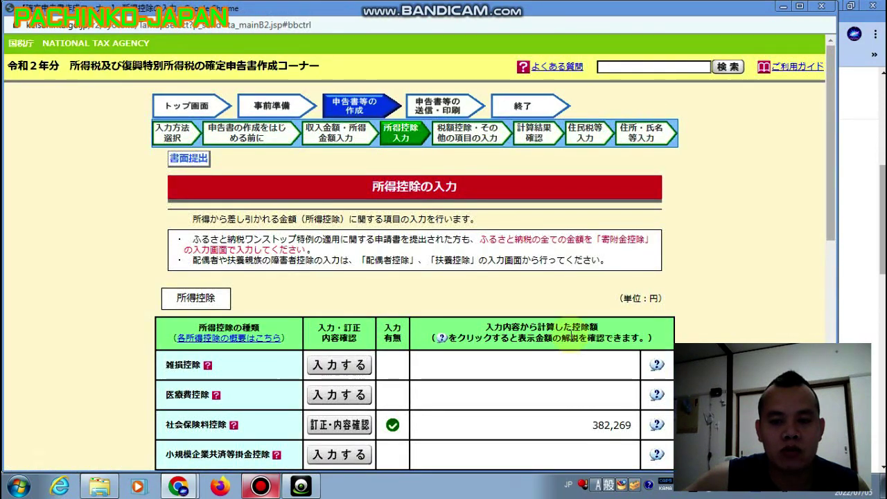
Finish the 所得控除 and 税額控除 pages to reach the 計算結果確認 results.
{"action": "scroll", "coordinate": [430, 219], "scroll_direction": "down", "scroll_amount": 5}
{"action": "scroll", "coordinate": [429, 219], "scroll_direction": "down", "scroll_amount": 3}
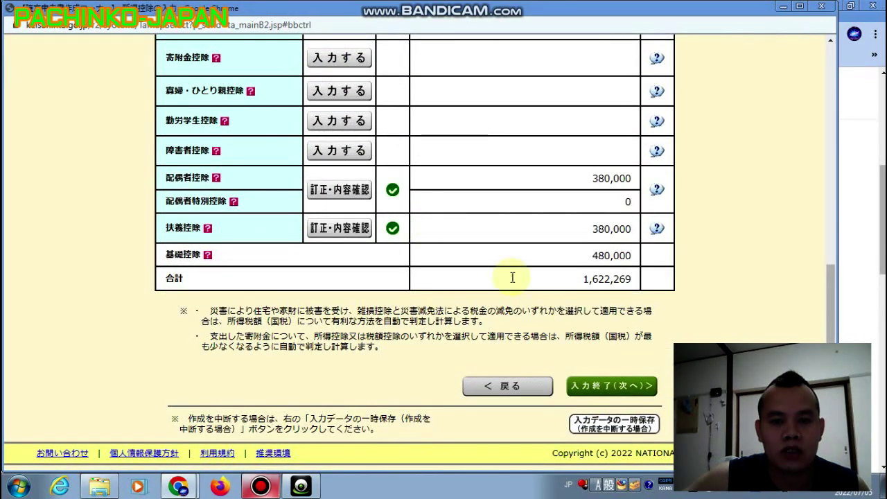
{"action": "left_click", "coordinate": [625, 390]}
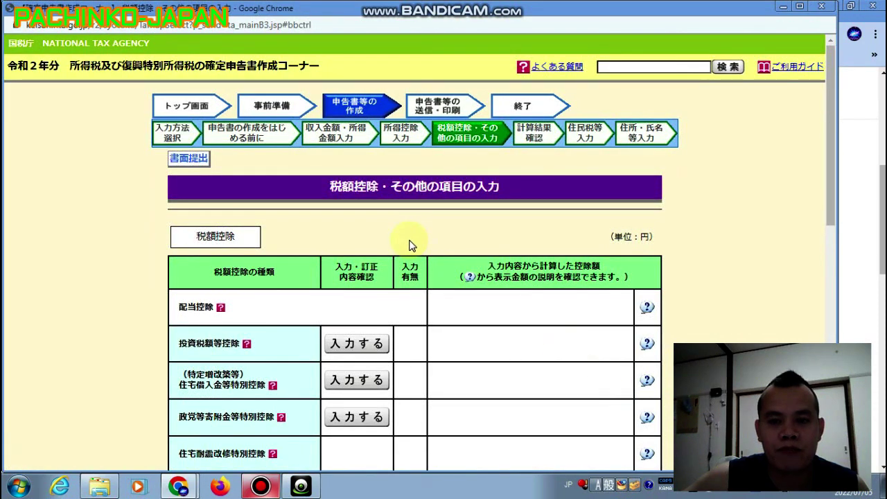
{"action": "scroll", "coordinate": [406, 236], "scroll_direction": "down", "scroll_amount": 8}
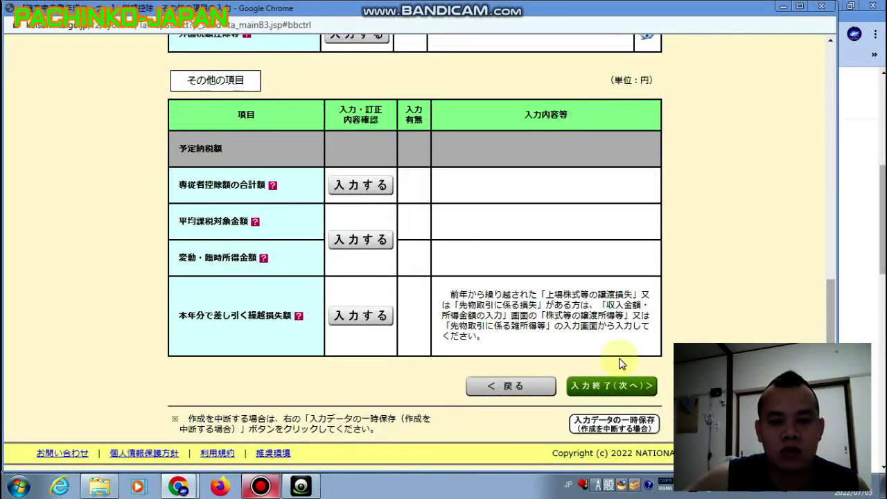
{"action": "left_click", "coordinate": [644, 392]}
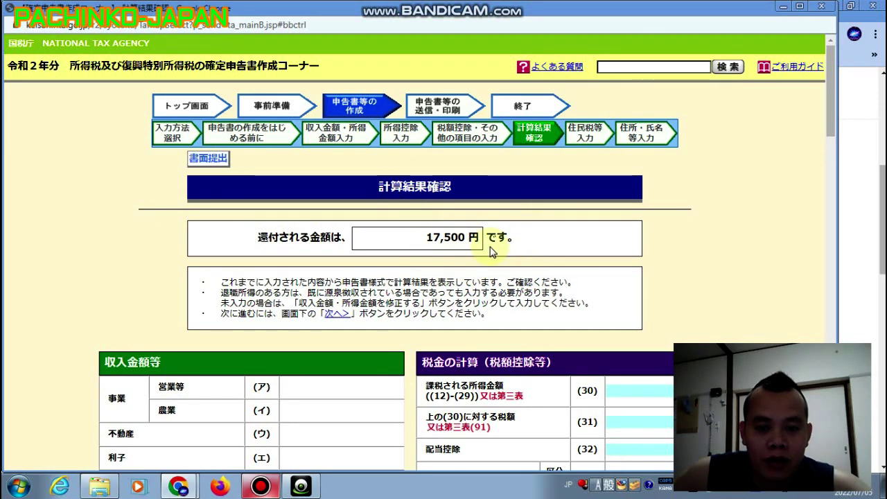
Check the 17,500円 refund on the results page and proceed to 住民税等入力.
{"action": "scroll", "coordinate": [490, 251], "scroll_direction": "down", "scroll_amount": 1}
{"action": "scroll", "coordinate": [490, 251], "scroll_direction": "down", "scroll_amount": 7}
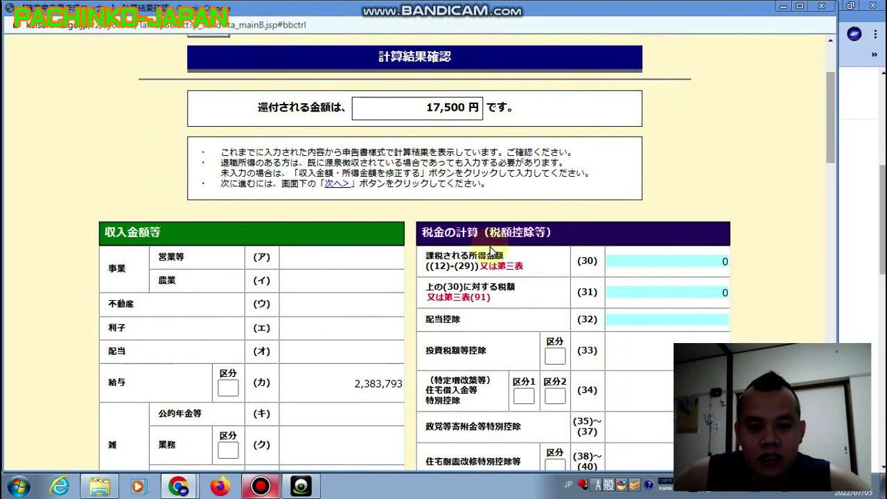
{"action": "scroll", "coordinate": [489, 251], "scroll_direction": "down", "scroll_amount": 10}
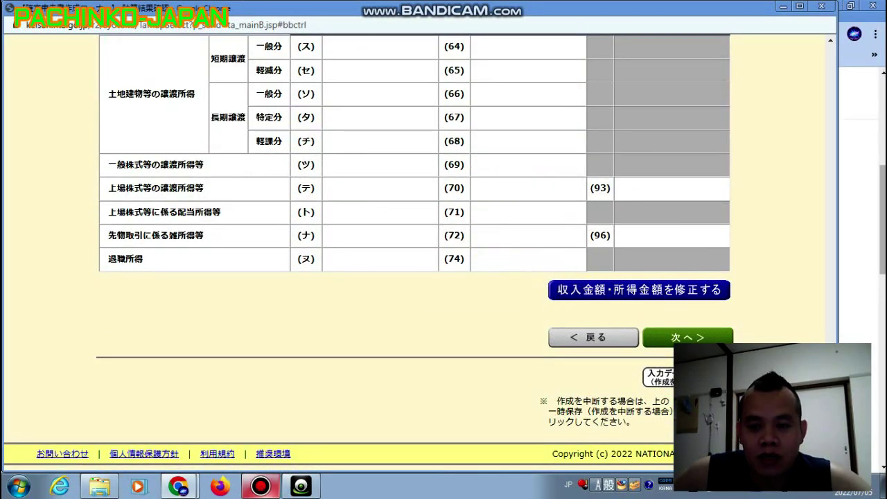
{"action": "left_click", "coordinate": [682, 336]}
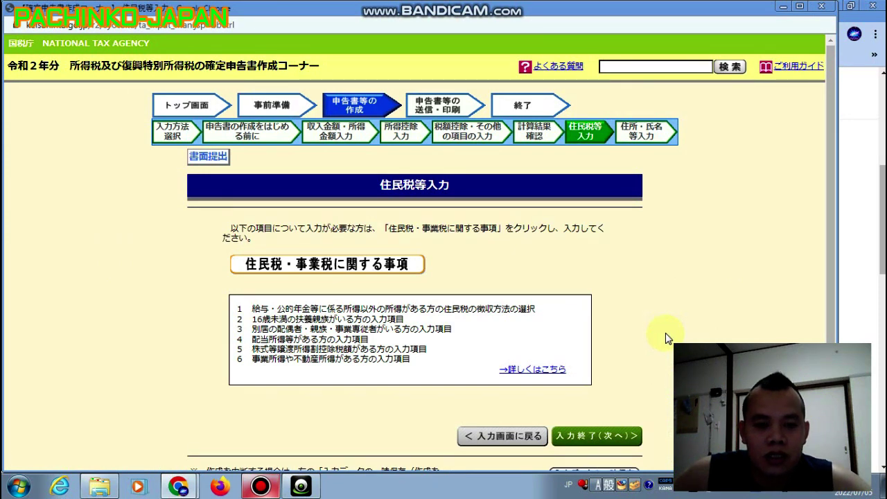
Open 住民税・事業税に関する事項 and enter the child's name in katakana.
{"action": "left_click", "coordinate": [388, 270]}
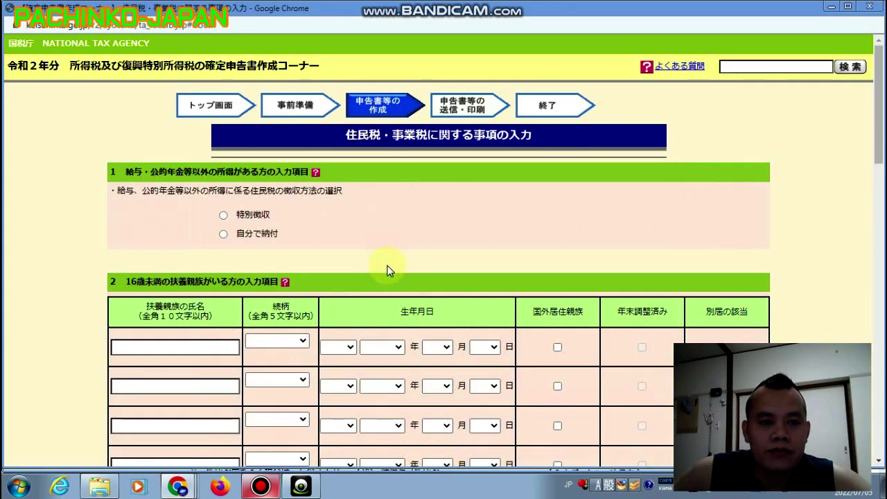
{"action": "scroll", "coordinate": [387, 270], "scroll_direction": "down", "scroll_amount": 1}
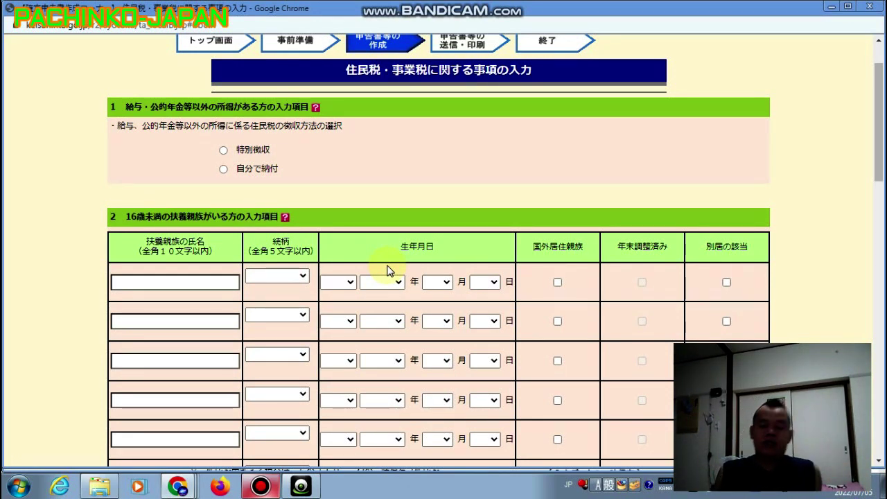
{"action": "left_click", "coordinate": [131, 287]}
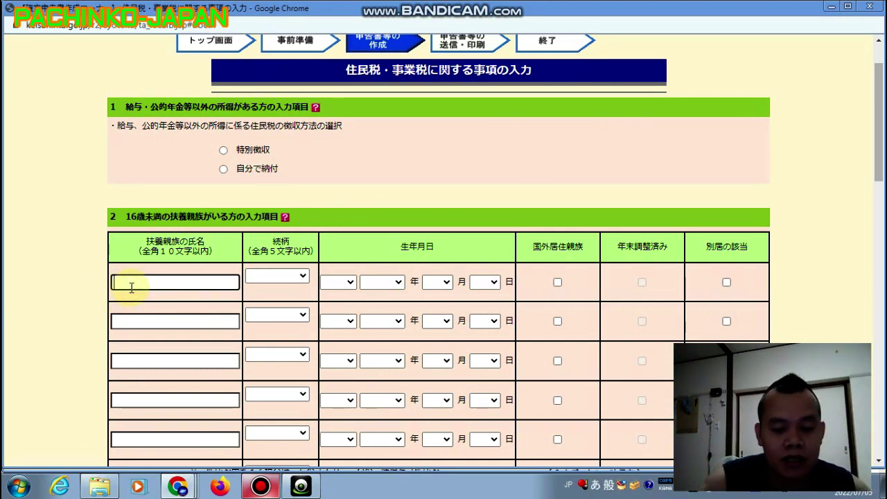
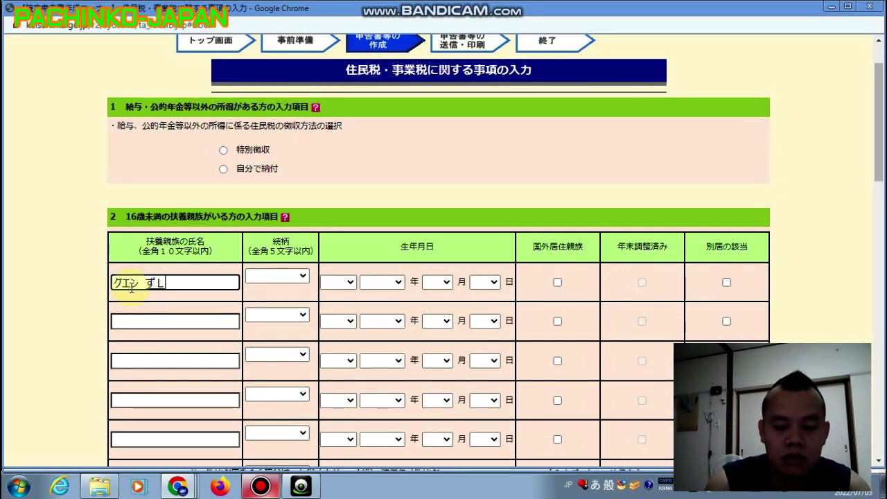
{"action": "key", "text": "F7"}
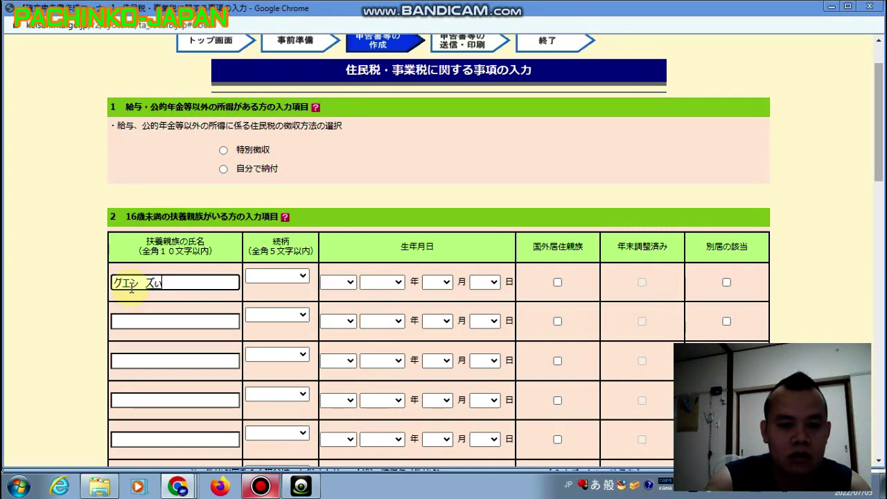
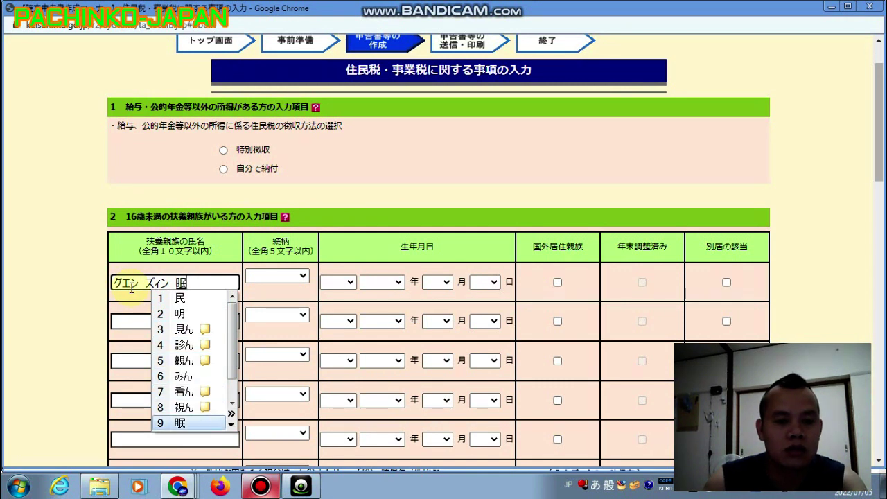
{"action": "key", "text": "Return"}
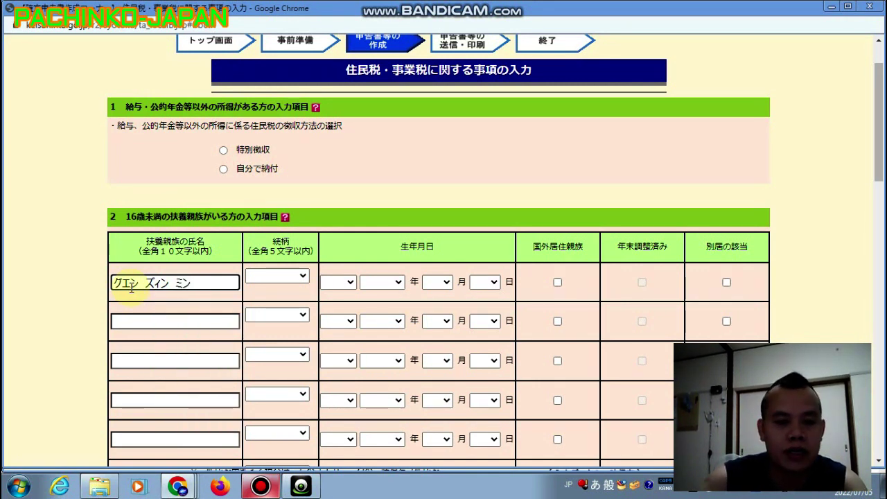
Set the relationship to 子 and the birth date to 西暦 2018年7月6日.
{"action": "left_click", "coordinate": [304, 279]}
{"action": "left_click", "coordinate": [299, 304]}
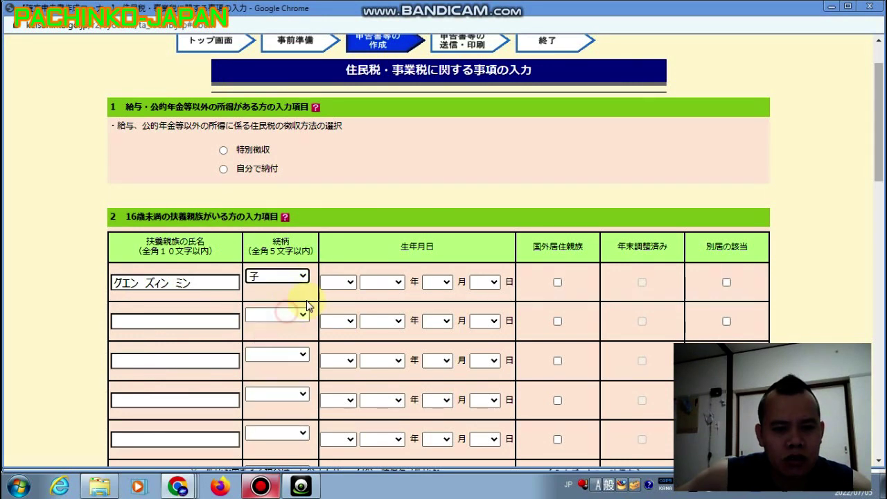
{"action": "left_click", "coordinate": [349, 281]}
{"action": "left_click", "coordinate": [337, 342]}
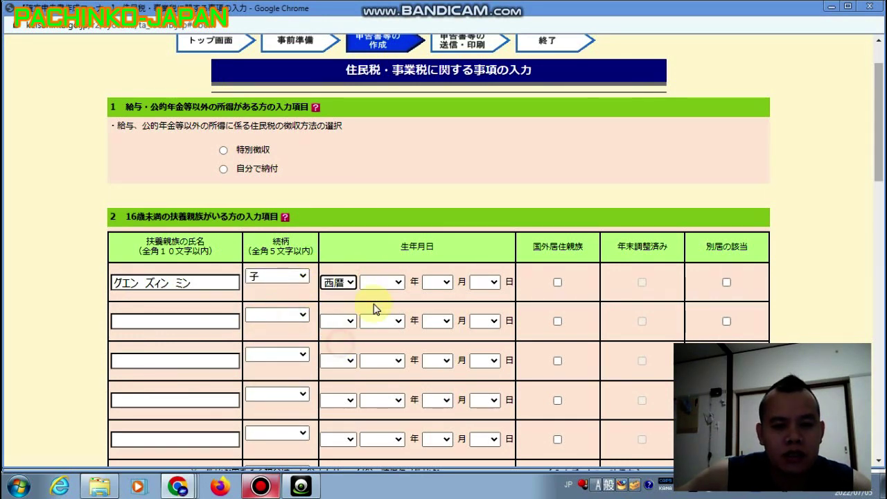
{"action": "left_click", "coordinate": [392, 282]}
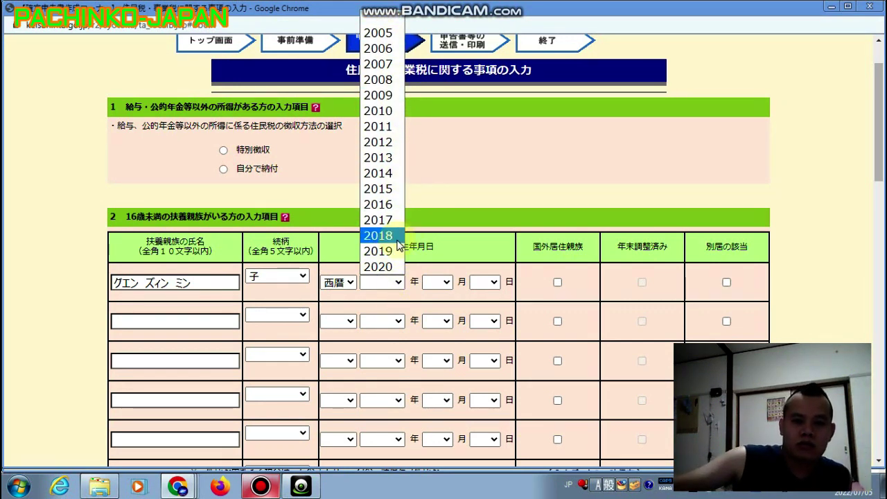
{"action": "left_click", "coordinate": [397, 239]}
{"action": "left_click", "coordinate": [447, 282]}
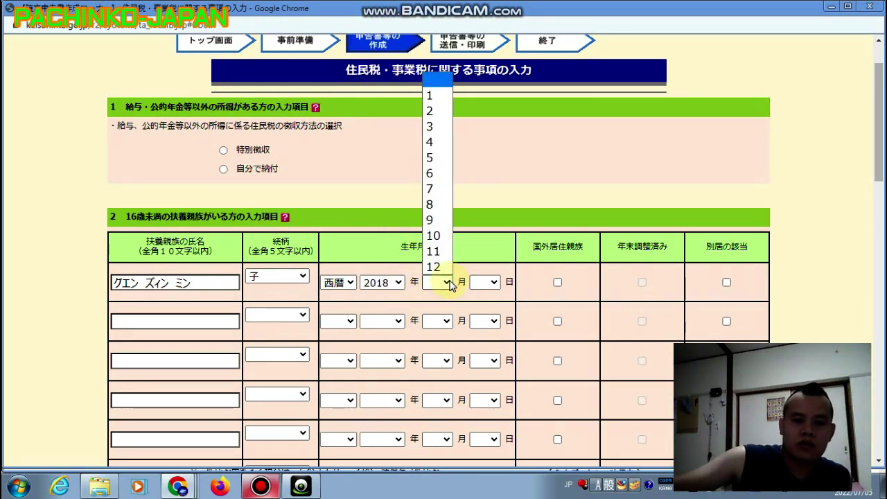
{"action": "left_click", "coordinate": [436, 188]}
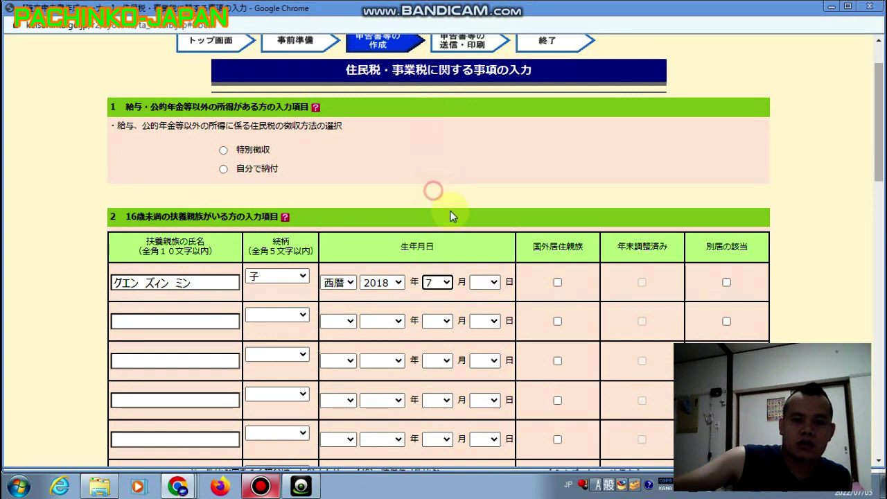
{"action": "left_click", "coordinate": [493, 283]}
{"action": "left_click", "coordinate": [480, 93]}
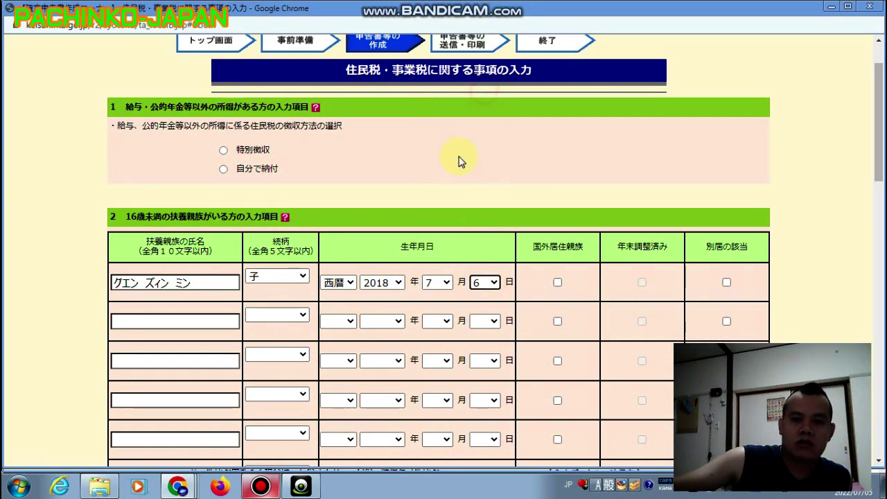
{"action": "left_click", "coordinate": [433, 189]}
{"action": "scroll", "coordinate": [483, 183], "scroll_direction": "down", "scroll_amount": 2}
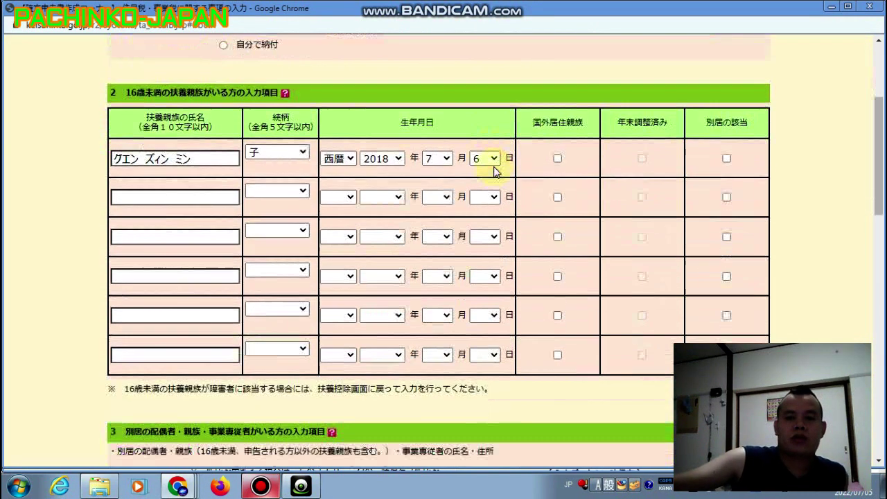
Complete the resident tax form and overview to reach the 住所・氏名等入力 page.
{"action": "scroll", "coordinate": [493, 171], "scroll_direction": "up", "scroll_amount": 1}
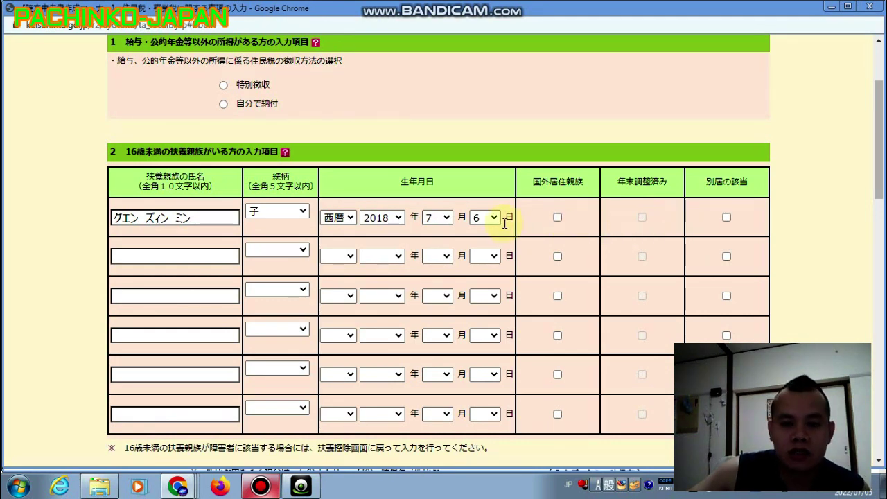
{"action": "scroll", "coordinate": [505, 222], "scroll_direction": "down", "scroll_amount": 3}
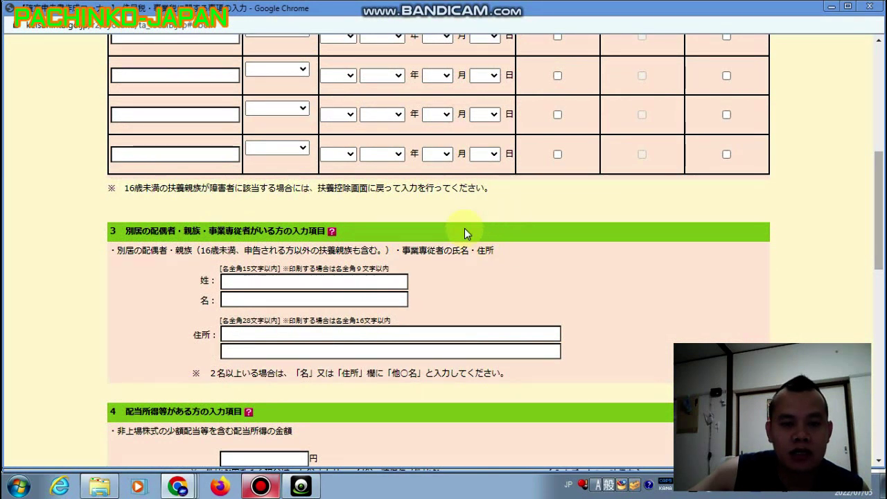
{"action": "scroll", "coordinate": [458, 225], "scroll_direction": "down", "scroll_amount": 3}
{"action": "scroll", "coordinate": [564, 204], "scroll_direction": "down", "scroll_amount": 1}
{"action": "scroll", "coordinate": [564, 204], "scroll_direction": "down", "scroll_amount": 5}
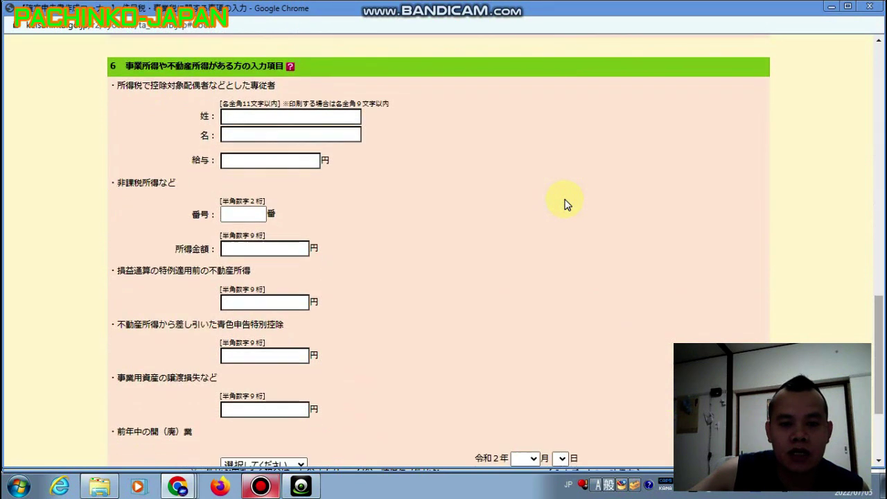
{"action": "left_click", "coordinate": [607, 392]}
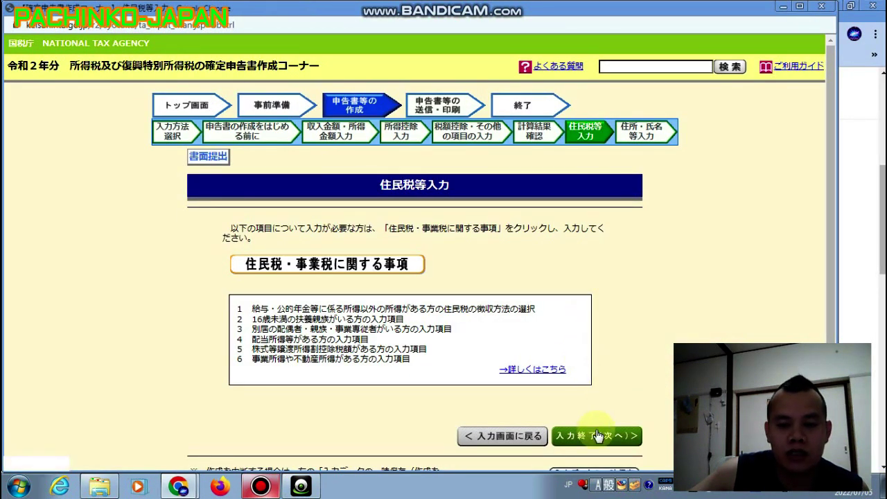
{"action": "left_click", "coordinate": [599, 439]}
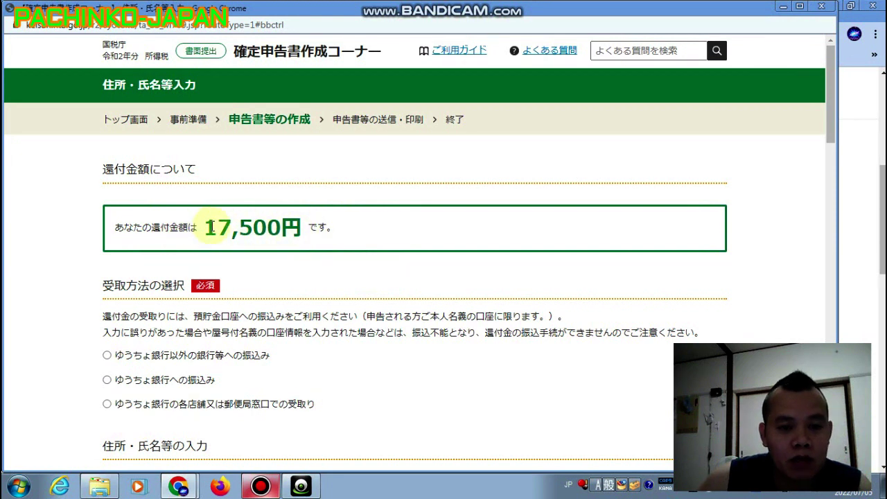
Select ゆうちょ銀行以外の銀行等への振込み as the 17,500円 refund method.
{"action": "left_click_drag", "start_coordinate": [208, 227], "coordinate": [302, 227]}
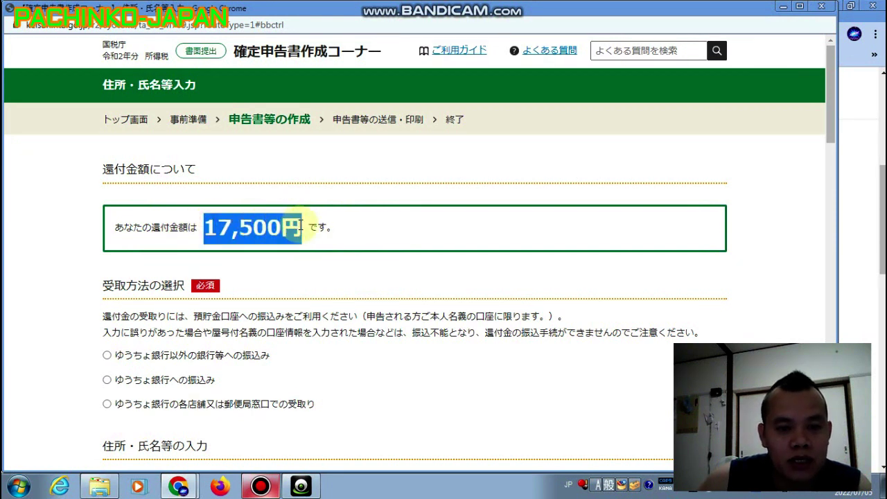
{"action": "left_click", "coordinate": [360, 257]}
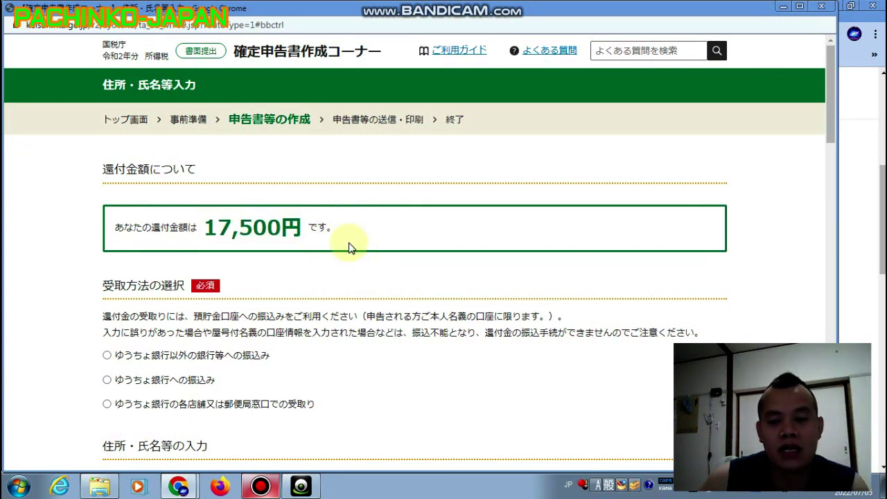
{"action": "scroll", "coordinate": [353, 254], "scroll_direction": "down", "scroll_amount": 2}
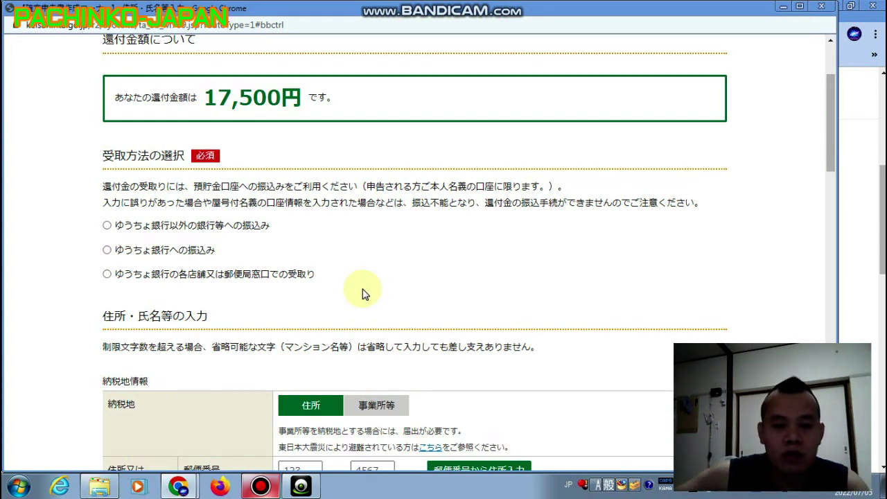
{"action": "triple_click", "coordinate": [158, 250]}
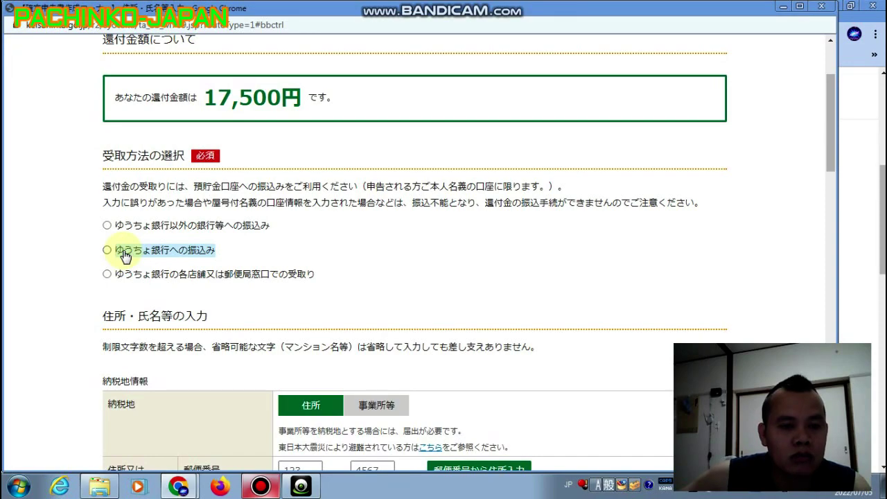
{"action": "left_click", "coordinate": [125, 255]}
{"action": "scroll", "coordinate": [125, 255], "scroll_direction": "down", "scroll_amount": 3}
{"action": "scroll", "coordinate": [125, 255], "scroll_direction": "up", "scroll_amount": 3}
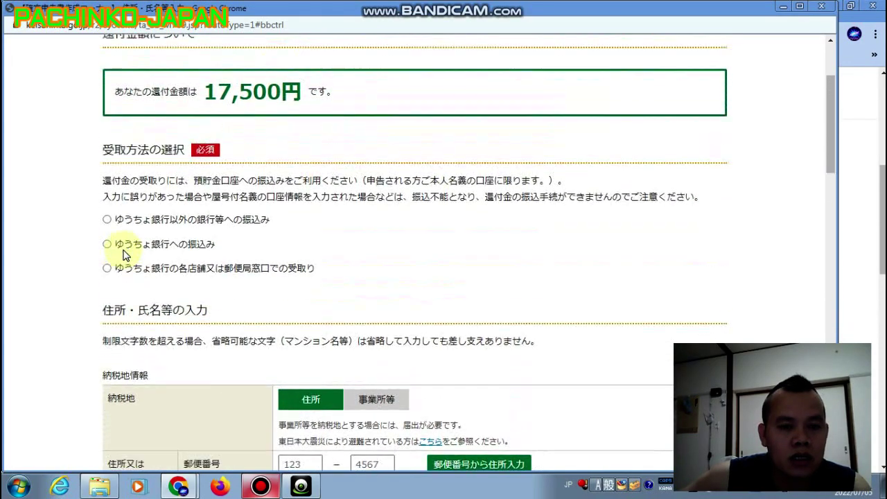
{"action": "triple_click", "coordinate": [128, 230]}
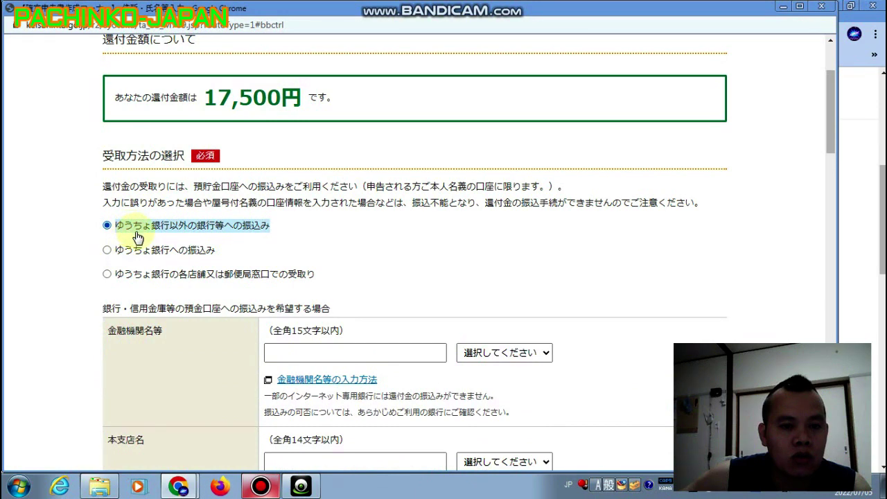
Set the financial institution type to 銀行.
{"action": "left_click", "coordinate": [181, 261]}
{"action": "scroll", "coordinate": [182, 264], "scroll_direction": "down", "scroll_amount": 3}
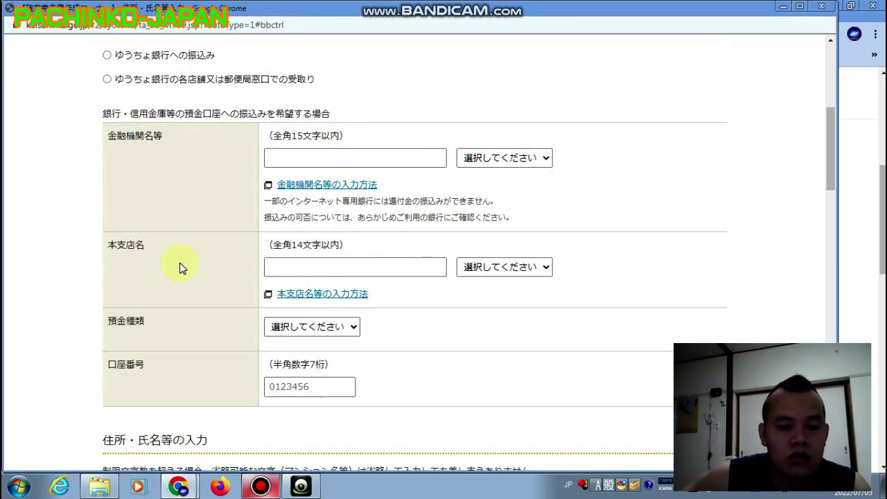
{"action": "scroll", "coordinate": [174, 184], "scroll_direction": "up", "scroll_amount": 2}
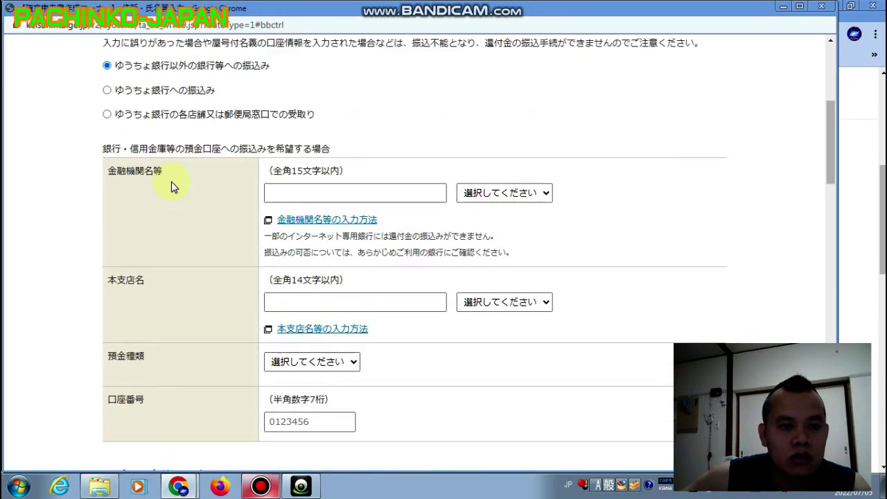
{"action": "triple_click", "coordinate": [133, 190]}
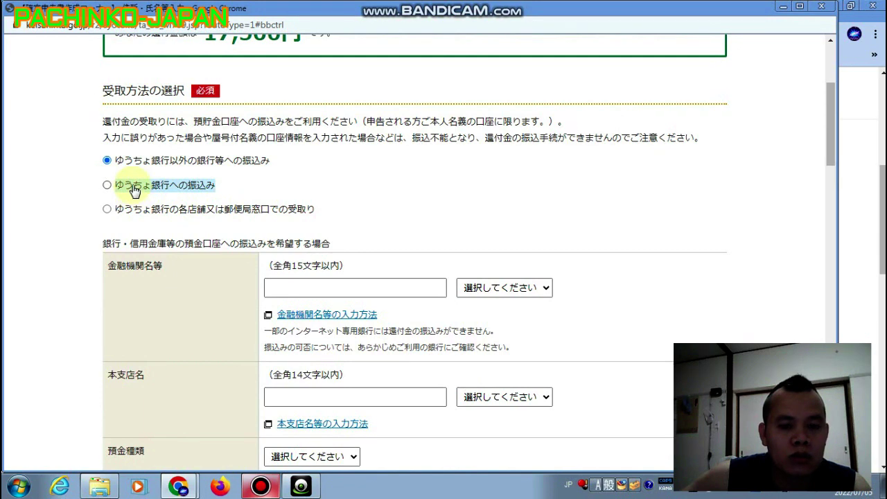
{"action": "left_click", "coordinate": [352, 169]}
{"action": "scroll", "coordinate": [305, 258], "scroll_direction": "down", "scroll_amount": 4}
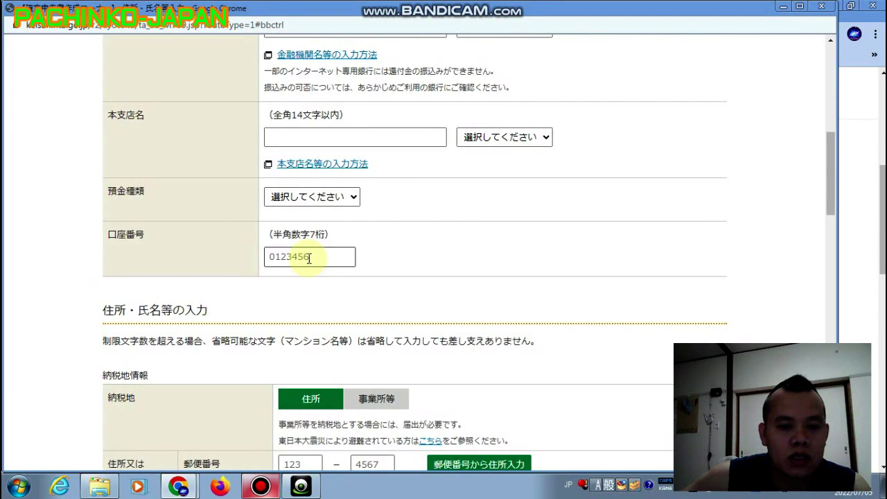
{"action": "scroll", "coordinate": [307, 250], "scroll_direction": "down", "scroll_amount": 3}
{"action": "scroll", "coordinate": [307, 242], "scroll_direction": "up", "scroll_amount": 8}
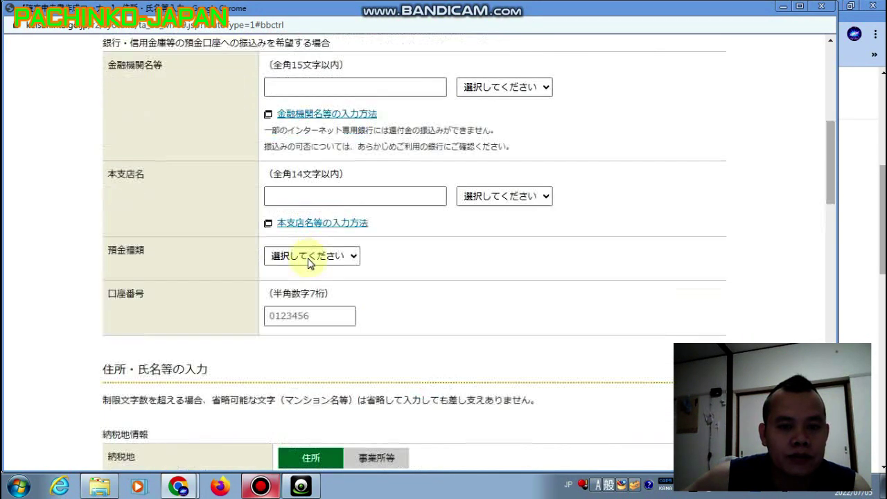
{"action": "scroll", "coordinate": [308, 263], "scroll_direction": "down", "scroll_amount": 3}
{"action": "left_click", "coordinate": [414, 159]}
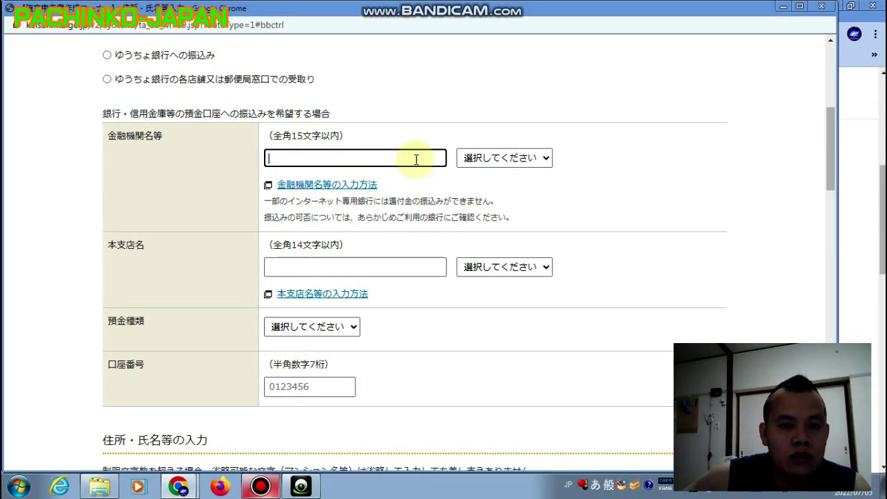
{"action": "key", "text": "Tab"}
{"action": "key", "text": "Down"}
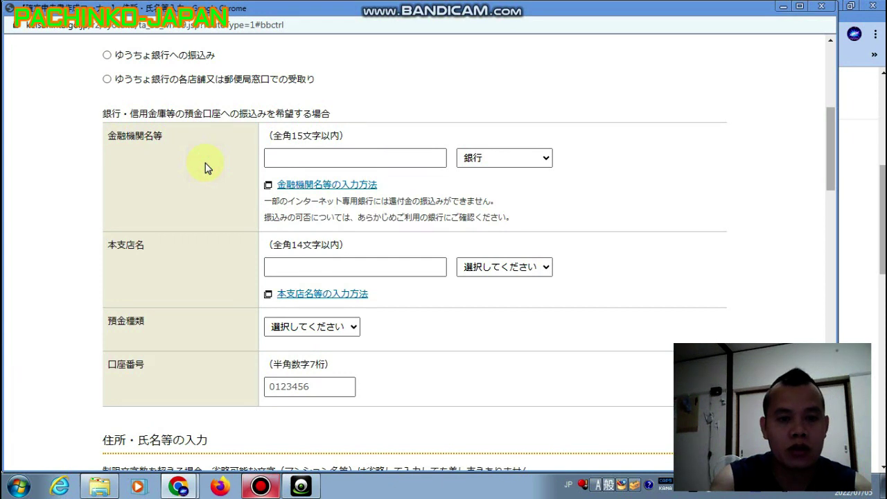
Enter 京都 as the financial institution name.
{"action": "left_click", "coordinate": [410, 157]}
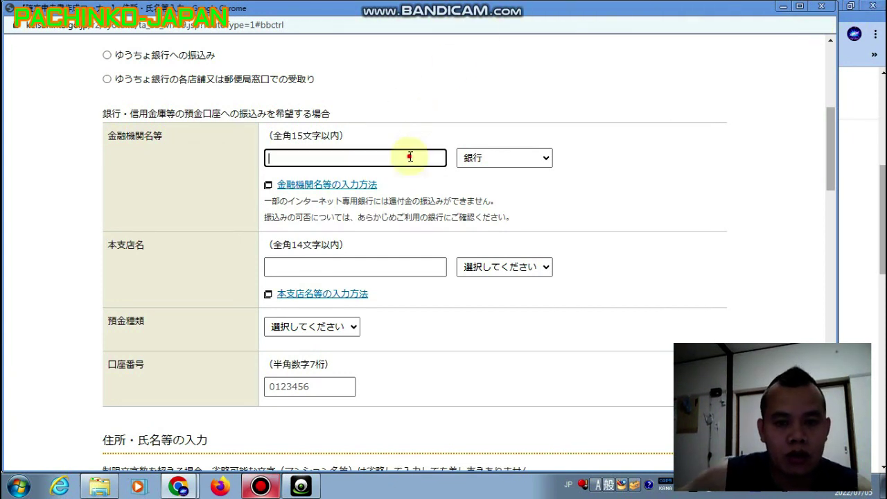
{"action": "key", "text": "Zenkaku_Hankaku"}
{"action": "type", "text": "KY"}
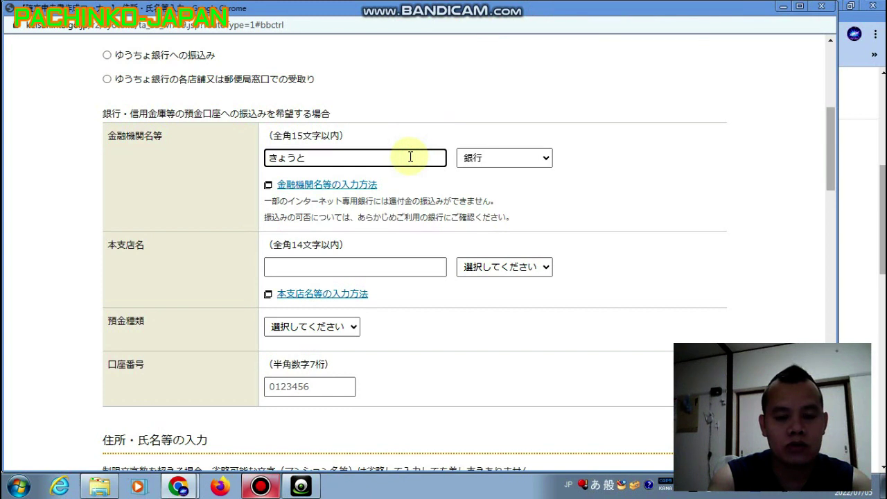
{"action": "key", "text": "space"}
{"action": "type", "text": "G"}
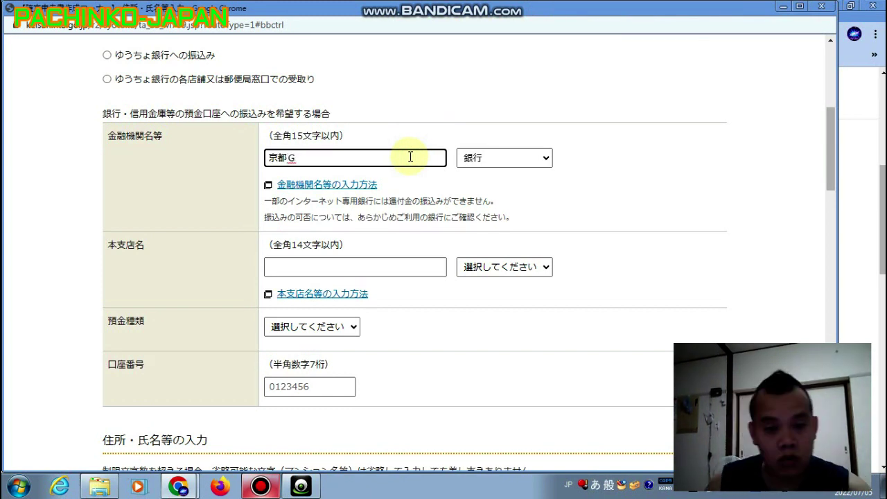
{"action": "left_click", "coordinate": [484, 183]}
{"action": "left_click", "coordinate": [378, 268]}
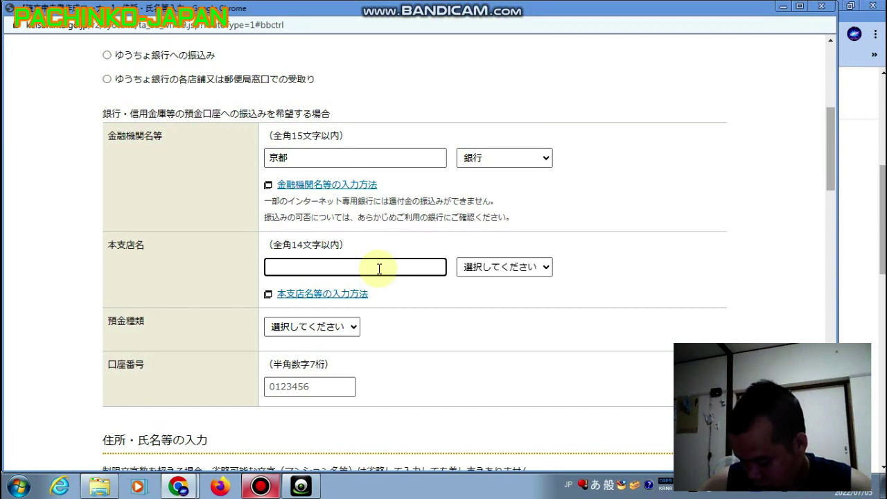
Enter branch 池田 as 本店 and keep 銀行 as the institution type.
{"action": "type", "text": "iked"}
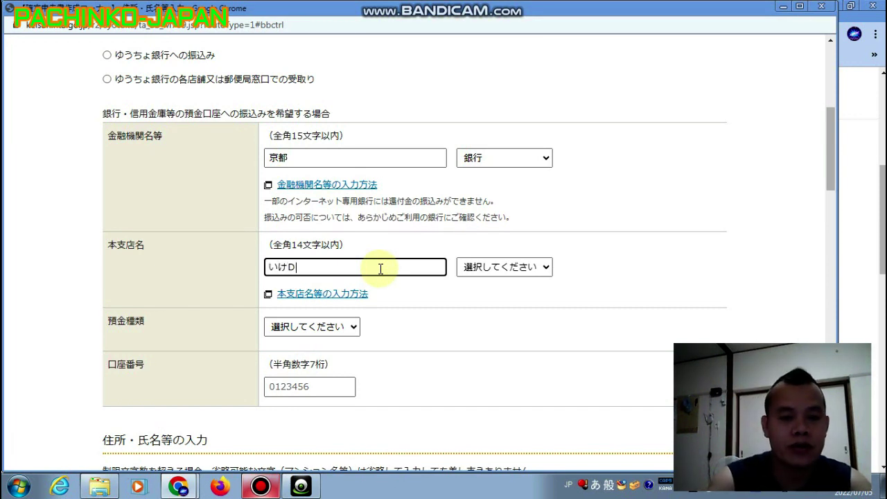
{"action": "type", "text": "a"}
{"action": "key", "text": "space"}
{"action": "key", "text": "Return"}
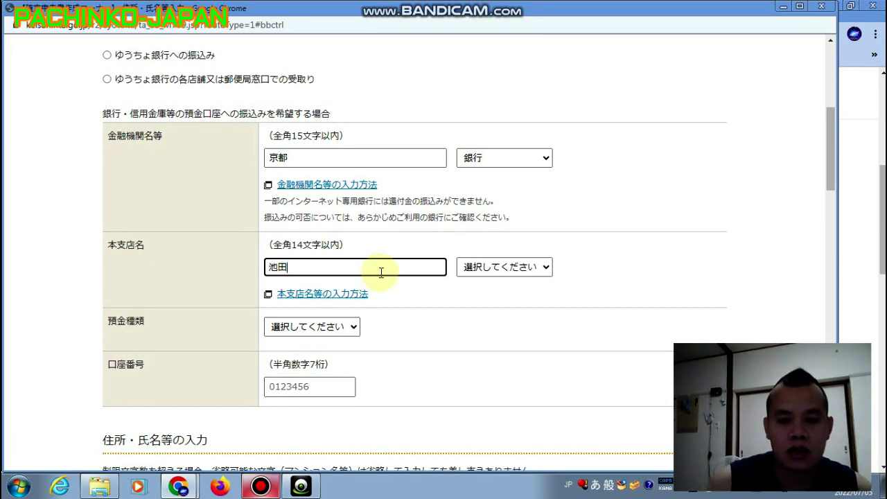
{"action": "left_click", "coordinate": [482, 267]}
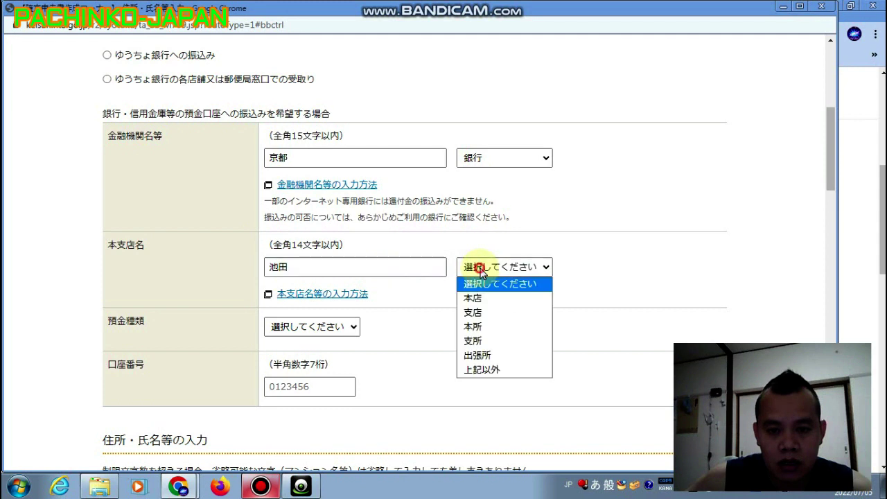
{"action": "left_click", "coordinate": [507, 299]}
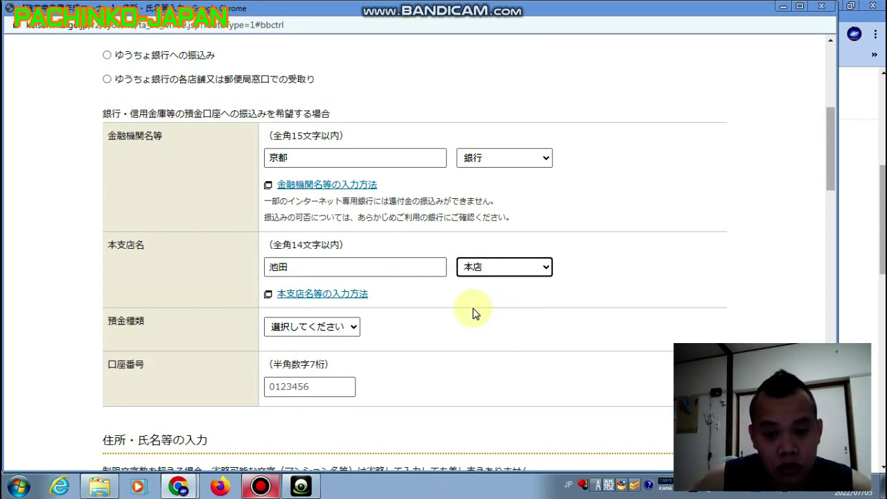
{"action": "left_click", "coordinate": [333, 272]}
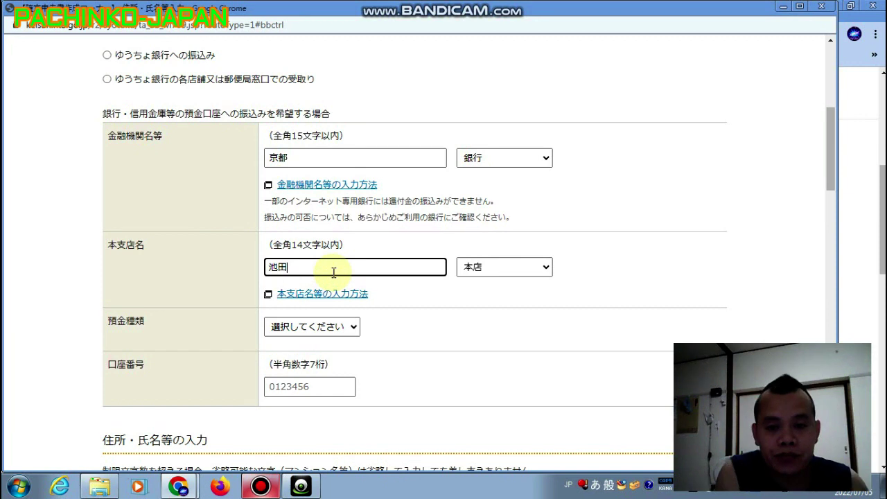
{"action": "left_click", "coordinate": [366, 159]}
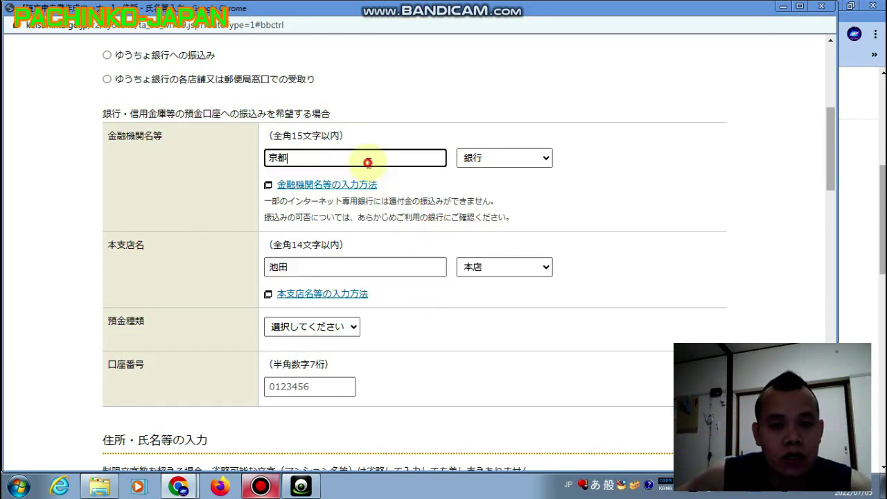
{"action": "left_click", "coordinate": [501, 158]}
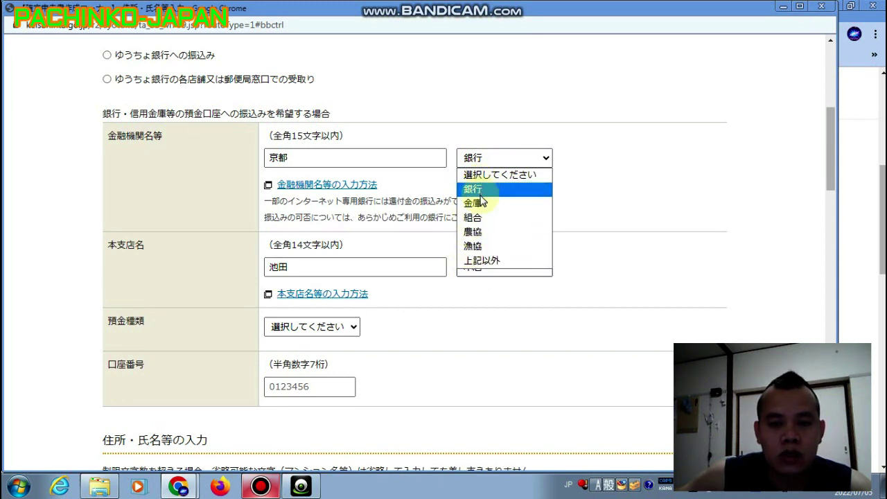
{"action": "left_click", "coordinate": [582, 136]}
Set the deposit type to 普通 and enter the seven-digit account number.
{"action": "scroll", "coordinate": [451, 307], "scroll_direction": "down", "scroll_amount": 1}
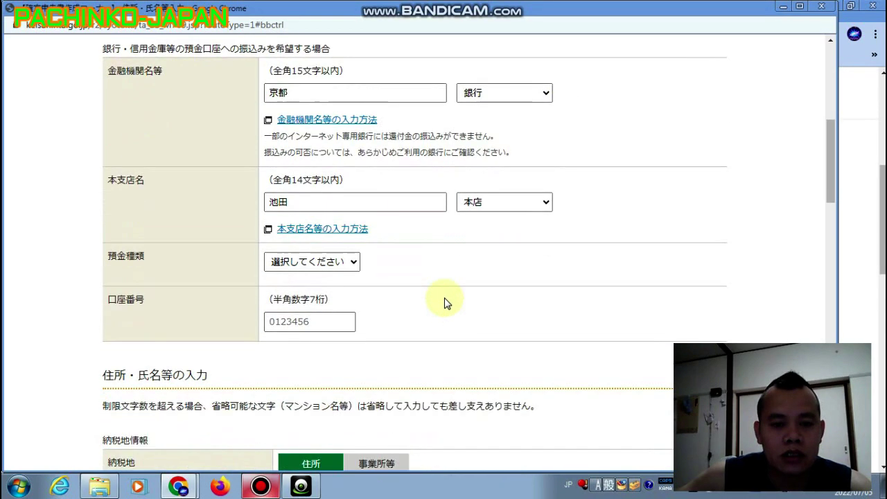
{"action": "left_click", "coordinate": [354, 263]}
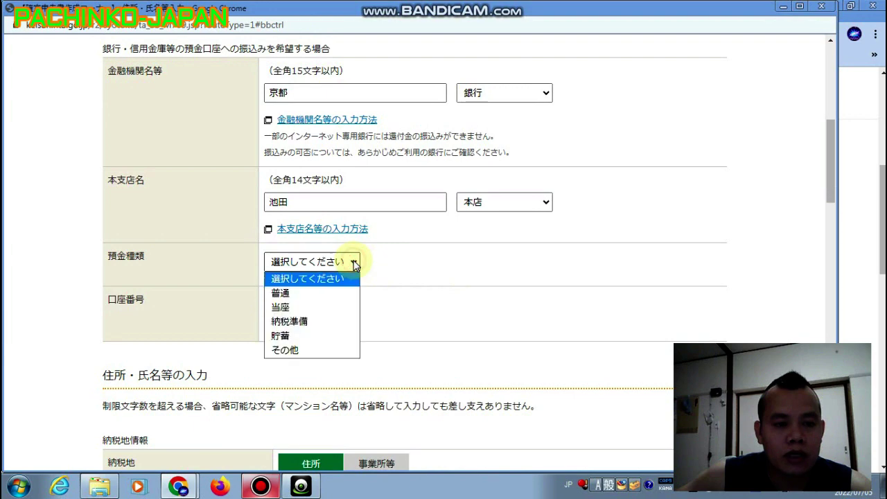
{"action": "left_click", "coordinate": [344, 298]}
{"action": "scroll", "coordinate": [439, 296], "scroll_direction": "down", "scroll_amount": 2}
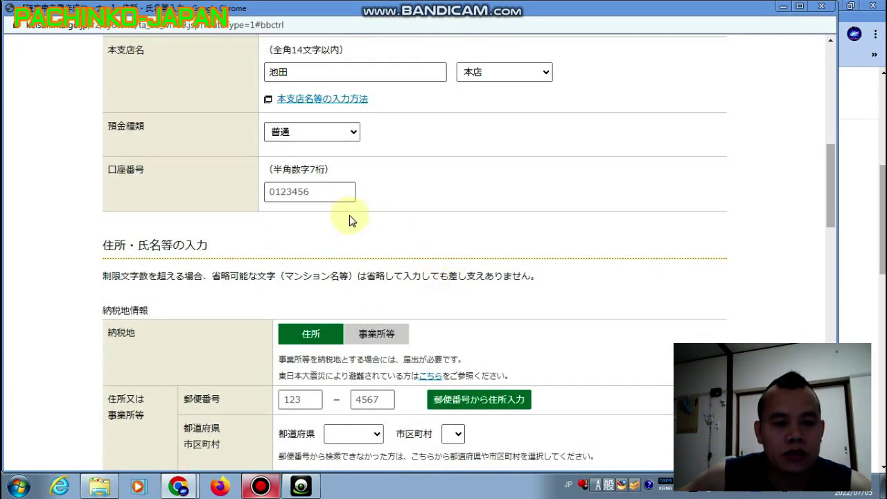
{"action": "left_click", "coordinate": [332, 193]}
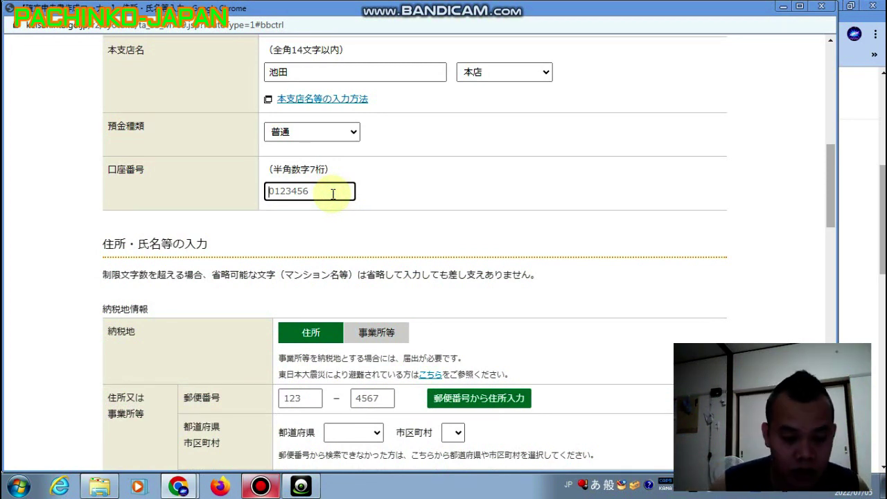
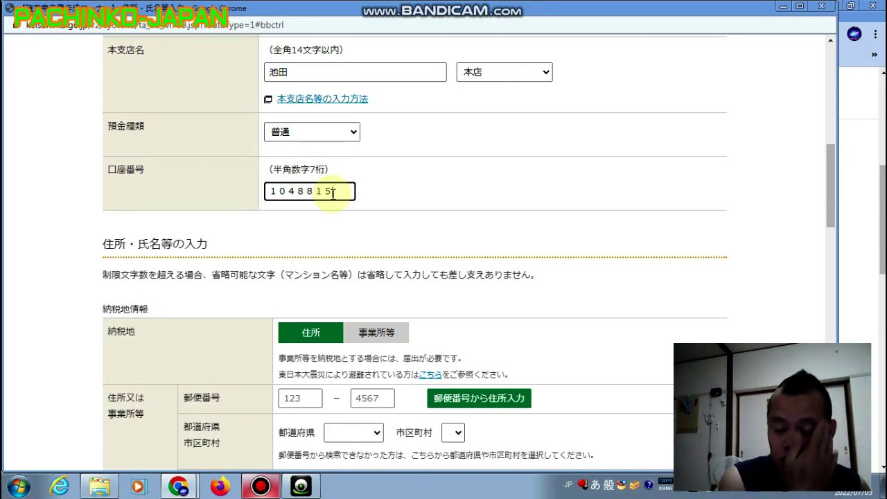
{"action": "key", "text": "Return"}
{"action": "left_click", "coordinate": [381, 204]}
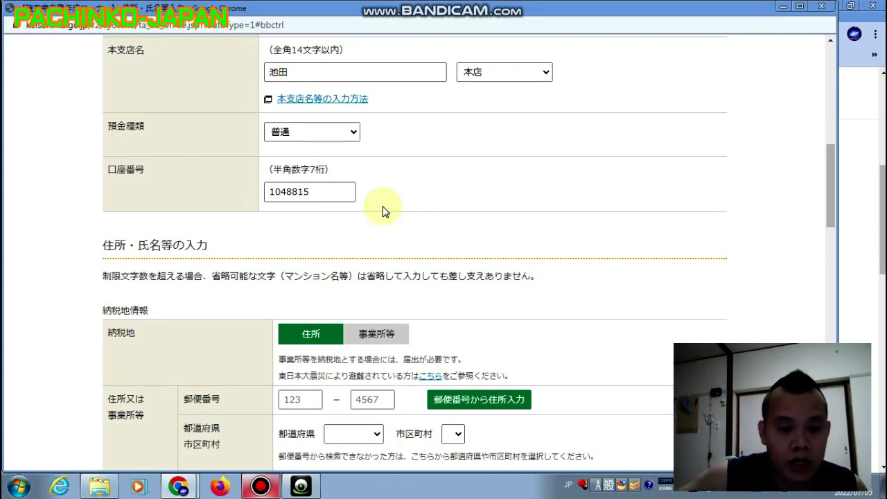
{"action": "scroll", "coordinate": [384, 208], "scroll_direction": "up", "scroll_amount": 5}
{"action": "scroll", "coordinate": [385, 208], "scroll_direction": "down", "scroll_amount": 5}
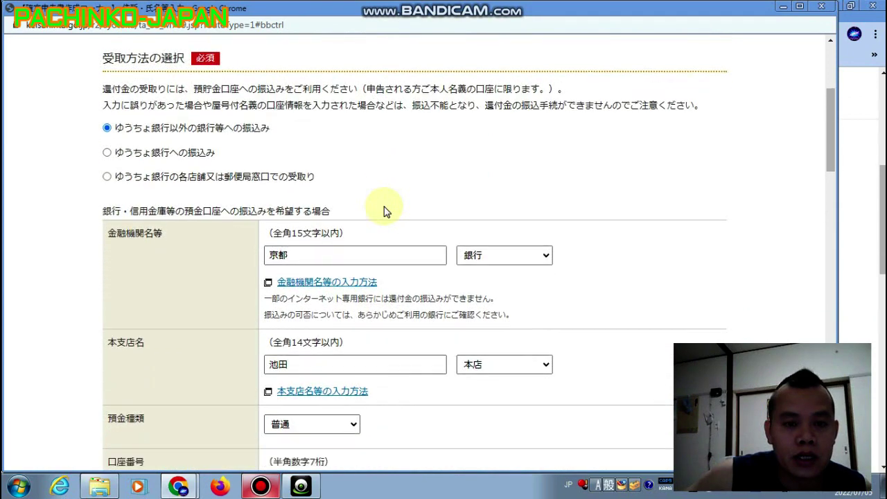
{"action": "scroll", "coordinate": [385, 210], "scroll_direction": "up", "scroll_amount": 2}
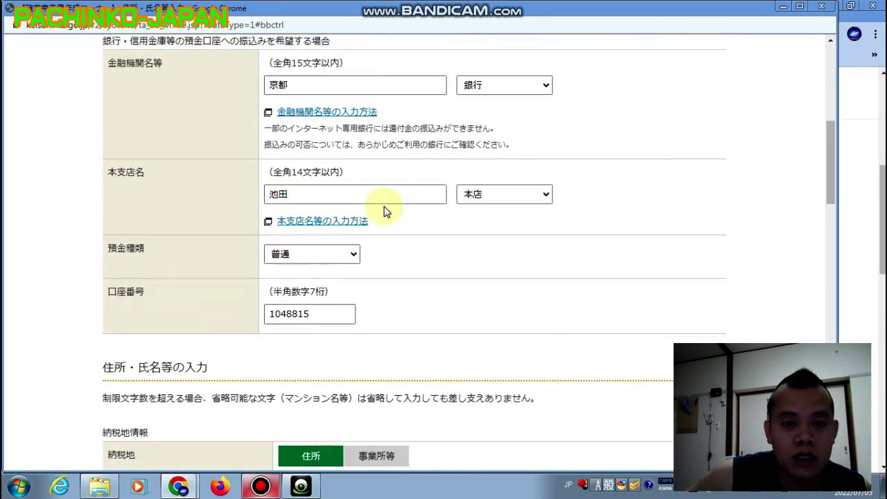
{"action": "scroll", "coordinate": [405, 286], "scroll_direction": "down", "scroll_amount": 5}
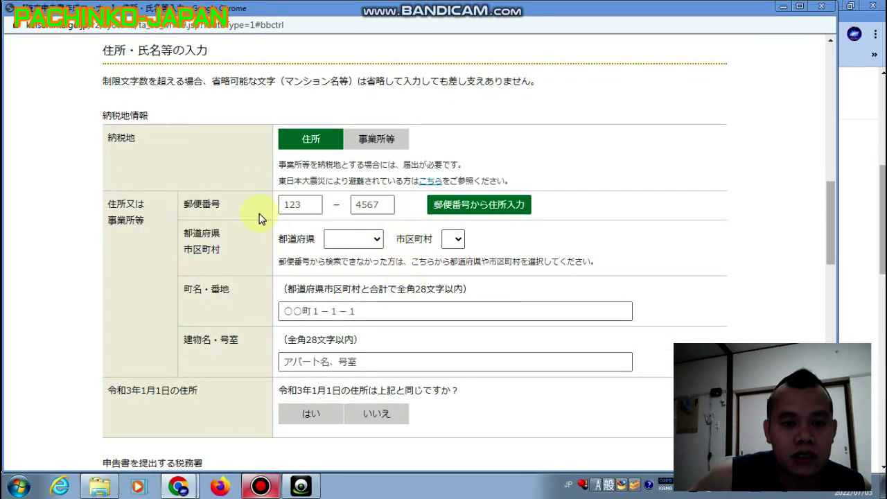
Enter the two-part postal code and fill in the prefecture and city automatically from it.
{"action": "left_click", "coordinate": [311, 206]}
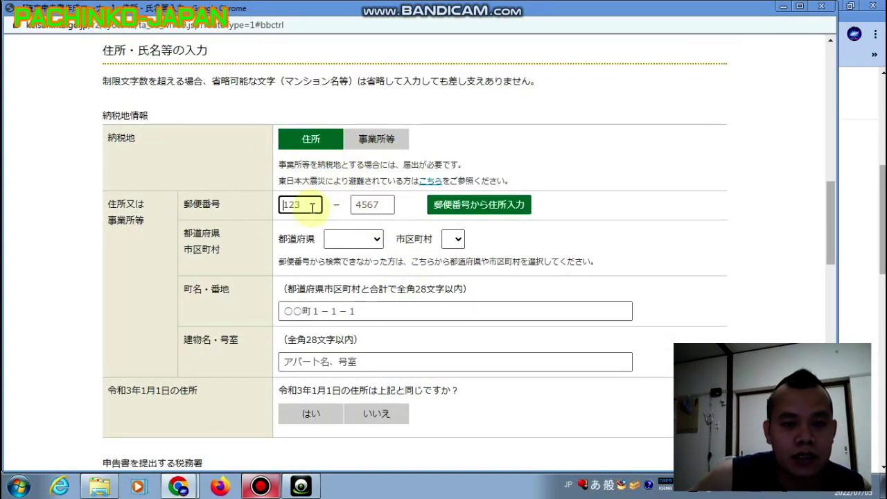
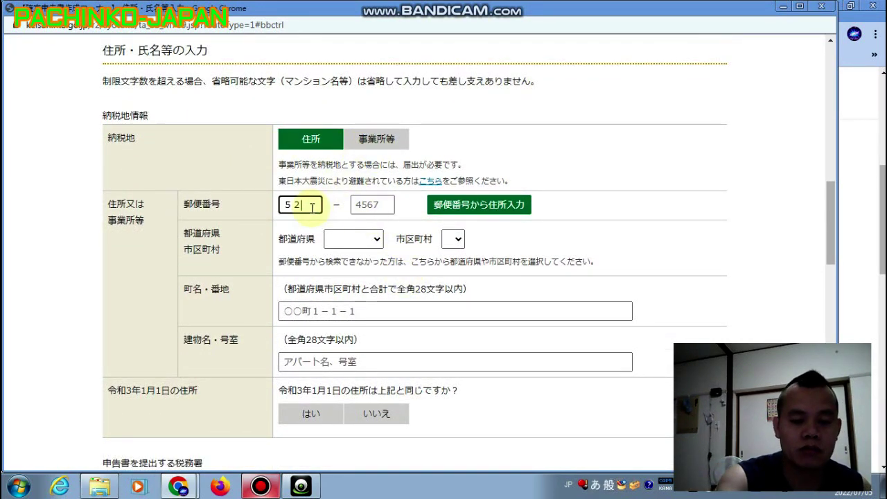
{"action": "key", "text": "Return"}
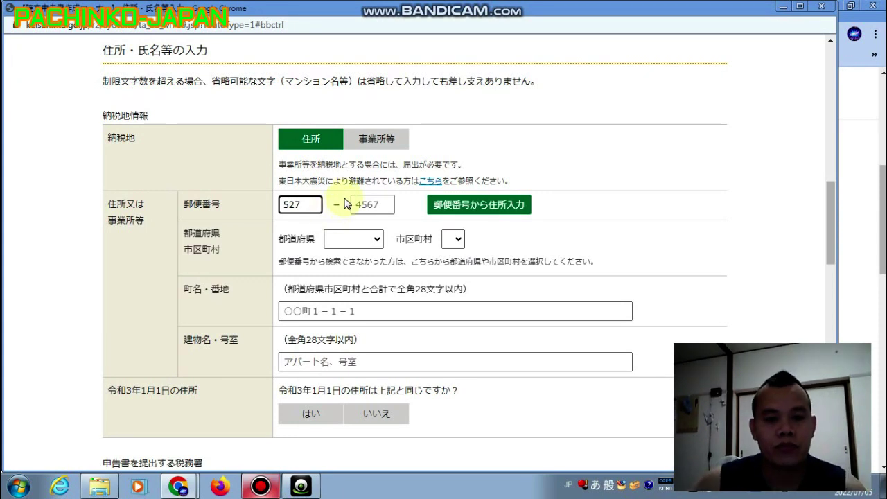
{"action": "left_click", "coordinate": [367, 205]}
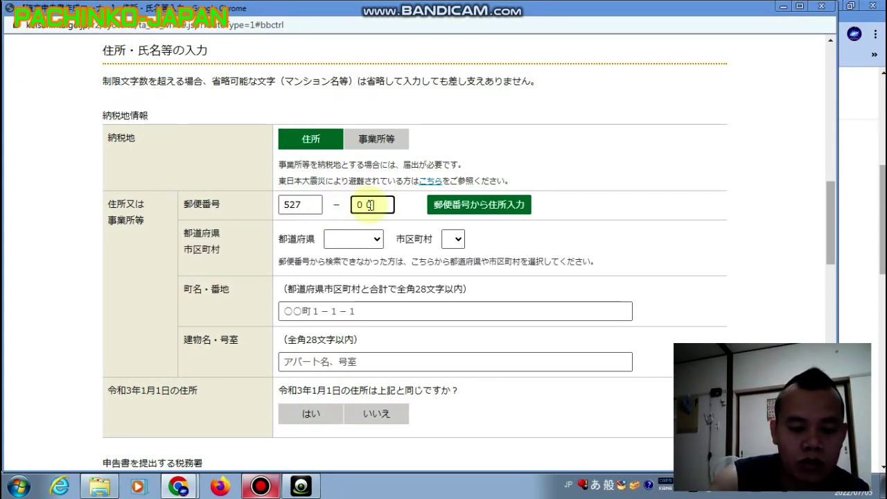
{"action": "key", "text": "Return"}
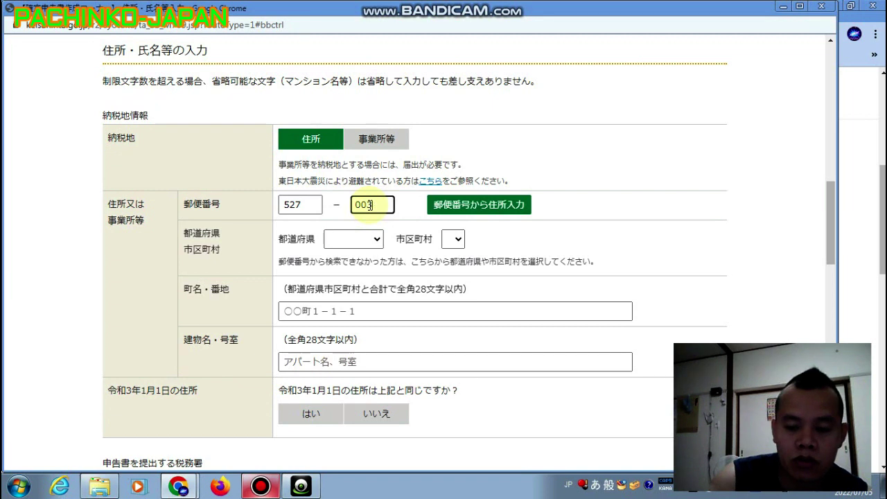
{"action": "type", "text": "5"}
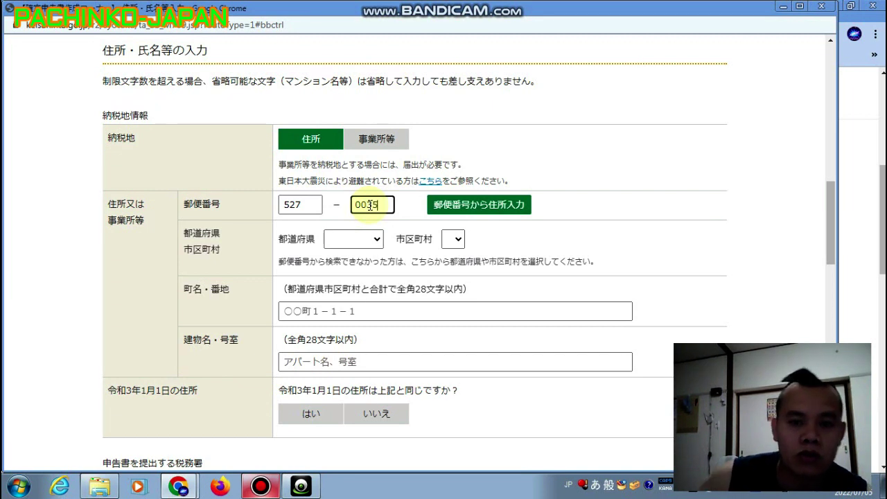
{"action": "left_click", "coordinate": [375, 240]}
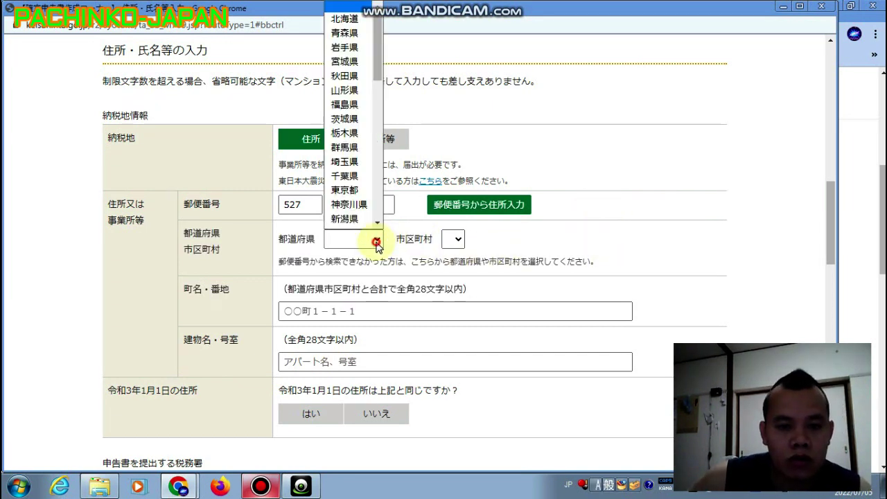
{"action": "left_click", "coordinate": [509, 209]}
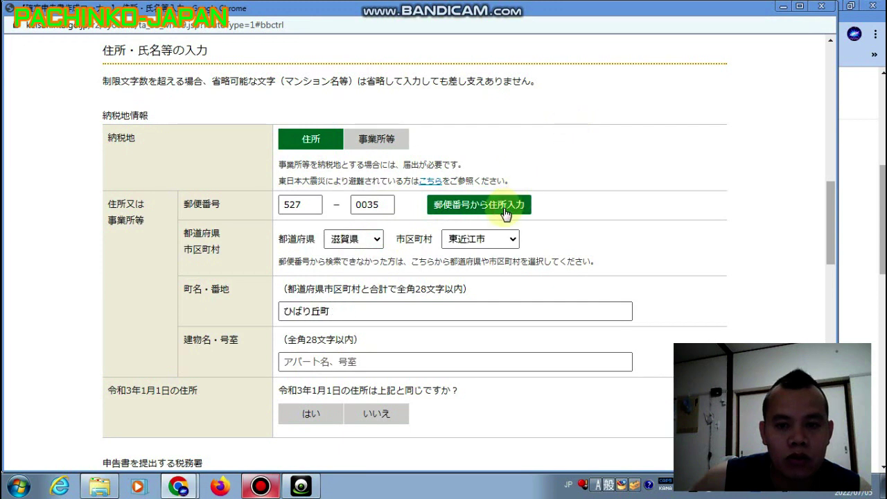
Add the lot number after the town name and enter the building and room number.
{"action": "left_click", "coordinate": [339, 311]}
{"action": "type", "text": "2"}
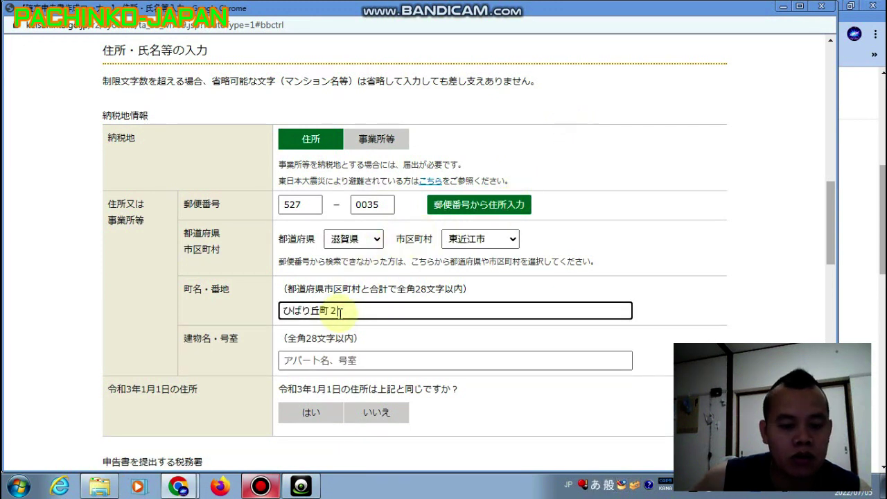
{"action": "type", "text": "ー4"}
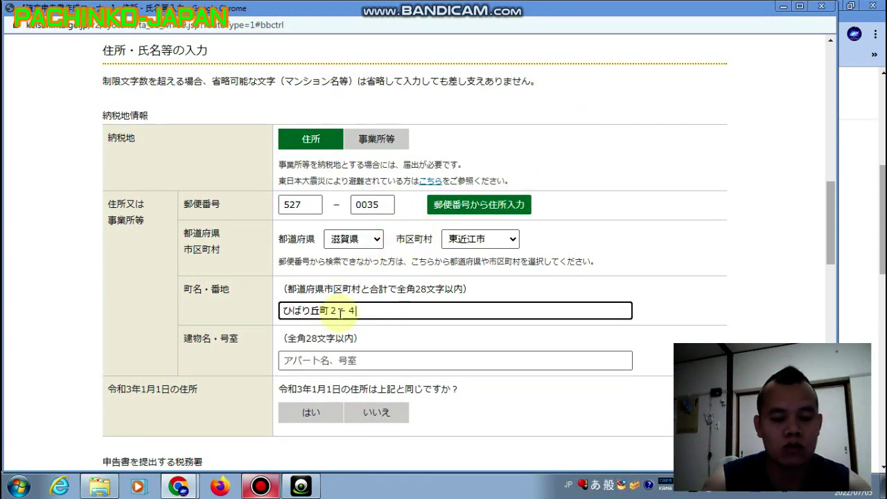
{"action": "type", "text": "ー"}
{"action": "type", "text": "3"}
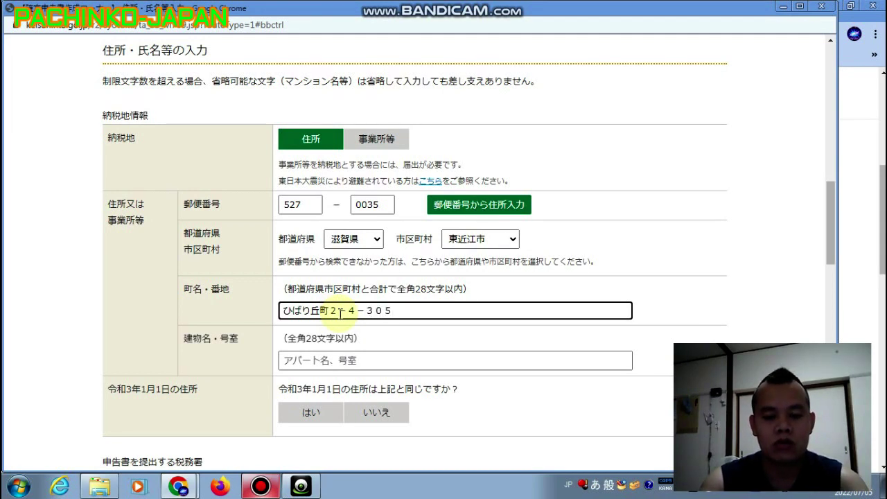
{"action": "key", "text": "BackSpace"}
{"action": "key", "text": "BackSpace"}
{"action": "key", "text": "BackSpace"}
{"action": "key", "text": "BackSpace"}
{"action": "key", "text": "BackSpace"}
{"action": "key", "text": "BackSpace"}
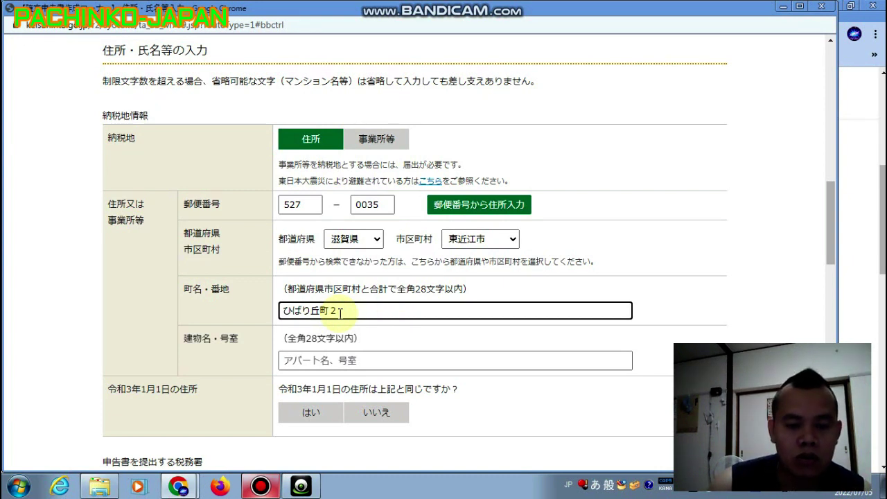
{"action": "left_click", "coordinate": [339, 361]}
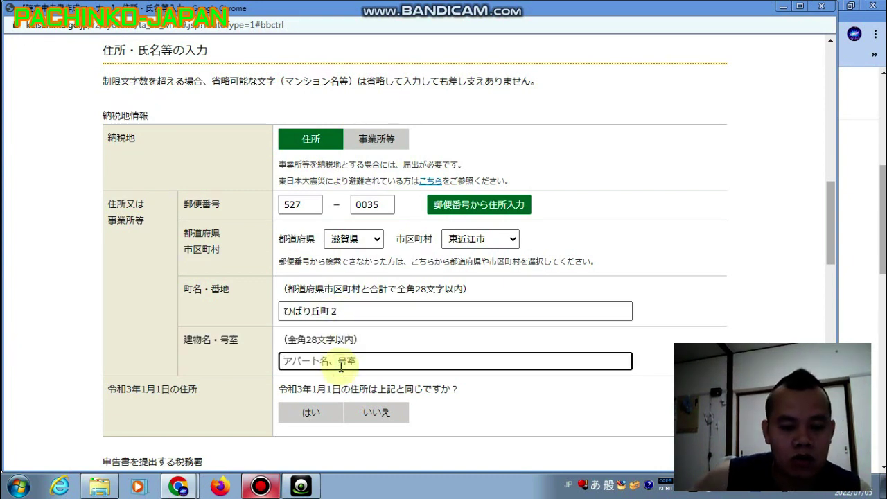
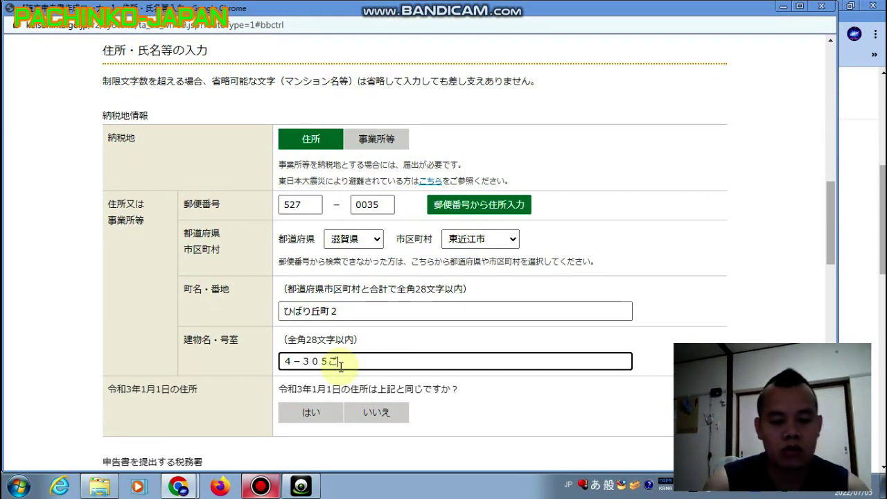
{"action": "type", "text": "u"}
{"action": "key", "text": "space"}
{"action": "key", "text": "Return"}
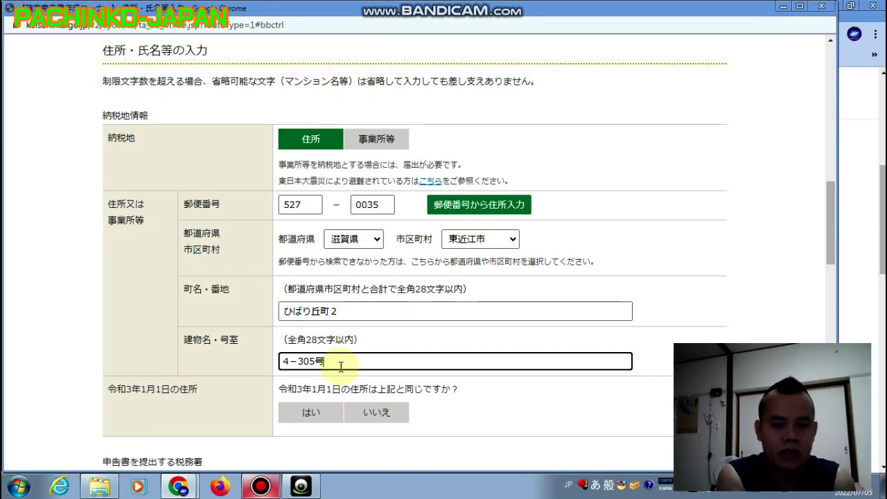
{"action": "left_click", "coordinate": [455, 406]}
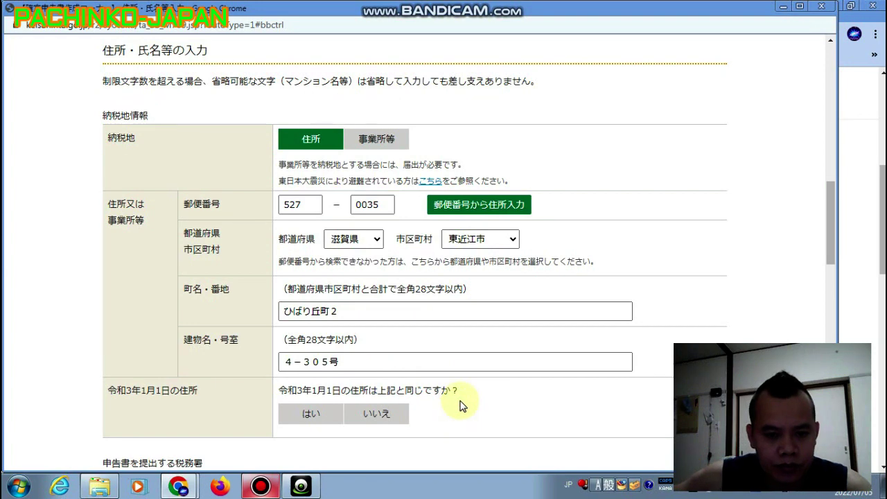
Answer はい for the 令和3年1月1日 address and check the filing office is 滋賀県 近江八幡 税務署.
{"action": "scroll", "coordinate": [461, 405], "scroll_direction": "down", "scroll_amount": 2}
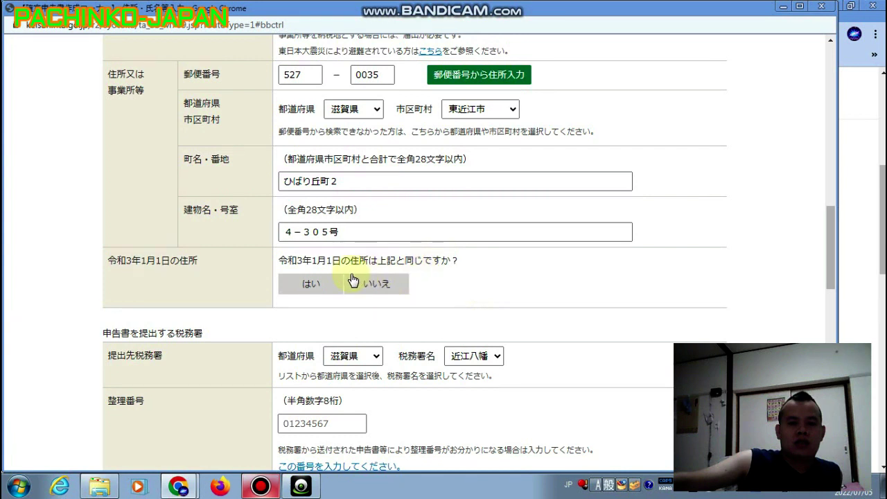
{"action": "left_click", "coordinate": [331, 284]}
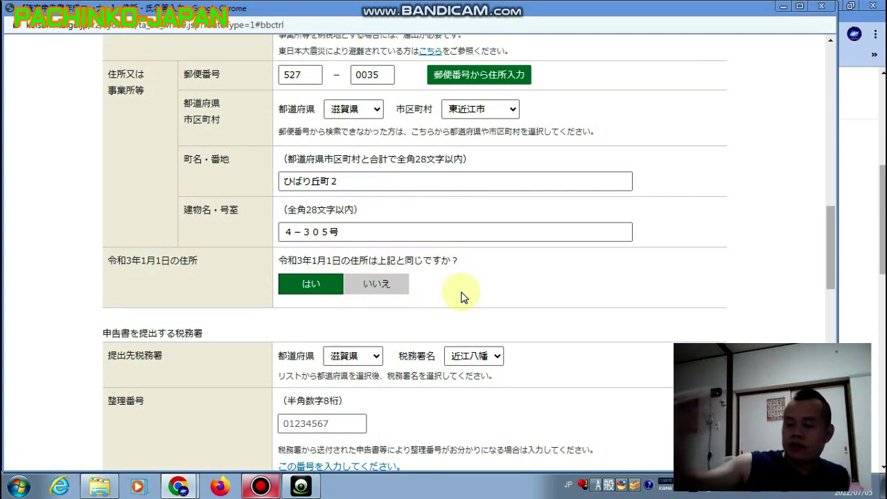
{"action": "scroll", "coordinate": [499, 321], "scroll_direction": "down", "scroll_amount": 3}
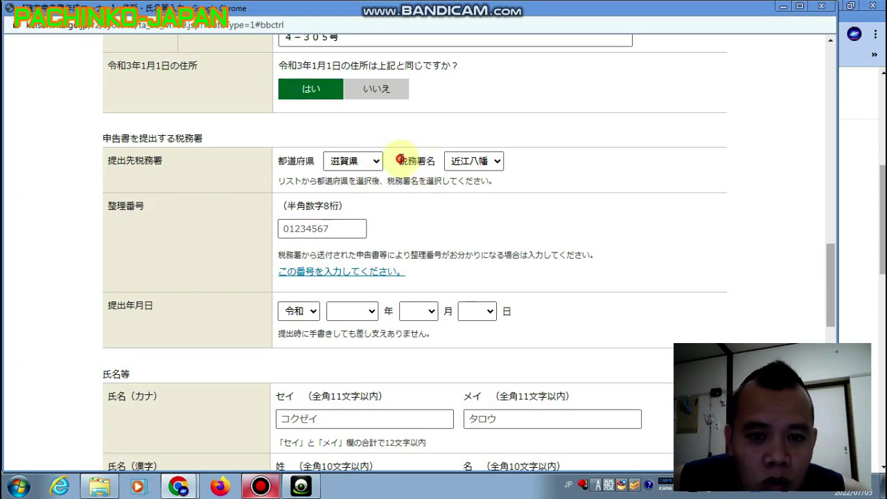
{"action": "left_click_drag", "start_coordinate": [399, 161], "coordinate": [516, 164]}
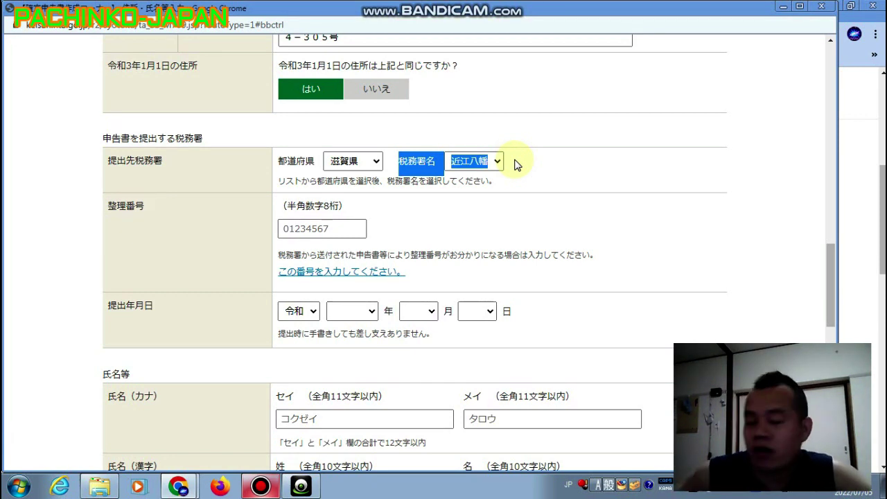
{"action": "left_click", "coordinate": [526, 169]}
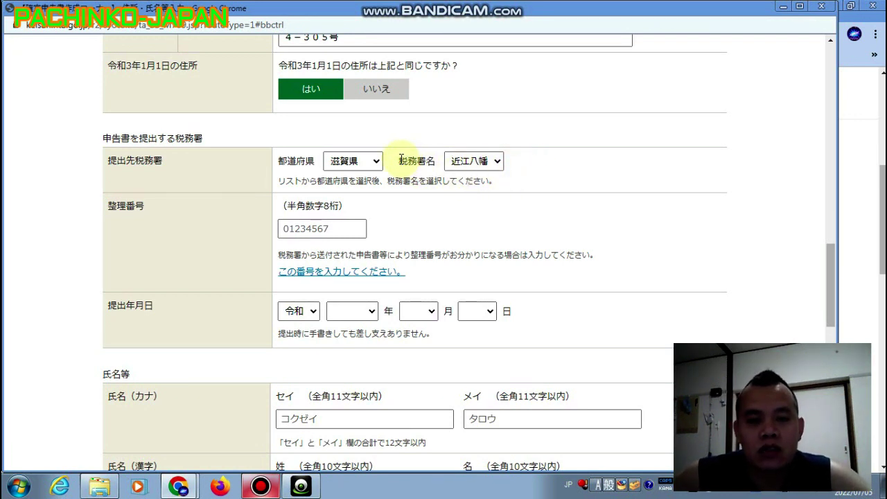
{"action": "left_click_drag", "start_coordinate": [400, 158], "coordinate": [417, 156]}
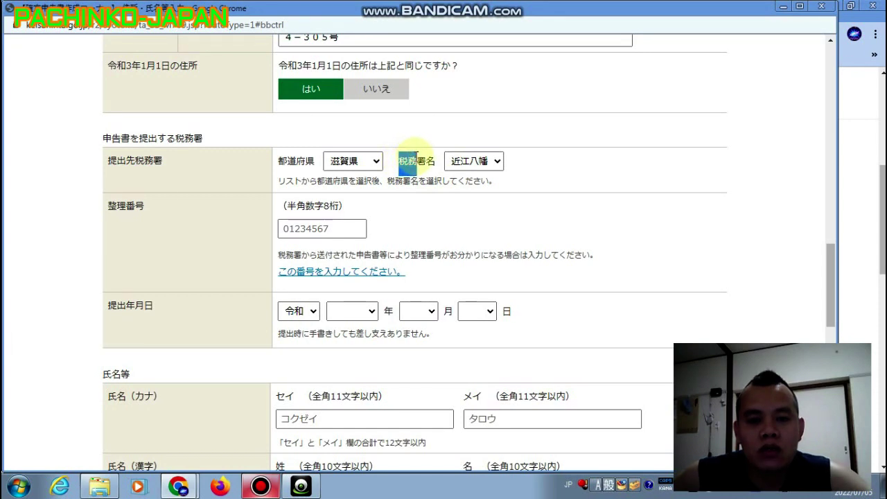
{"action": "left_click", "coordinate": [561, 179]}
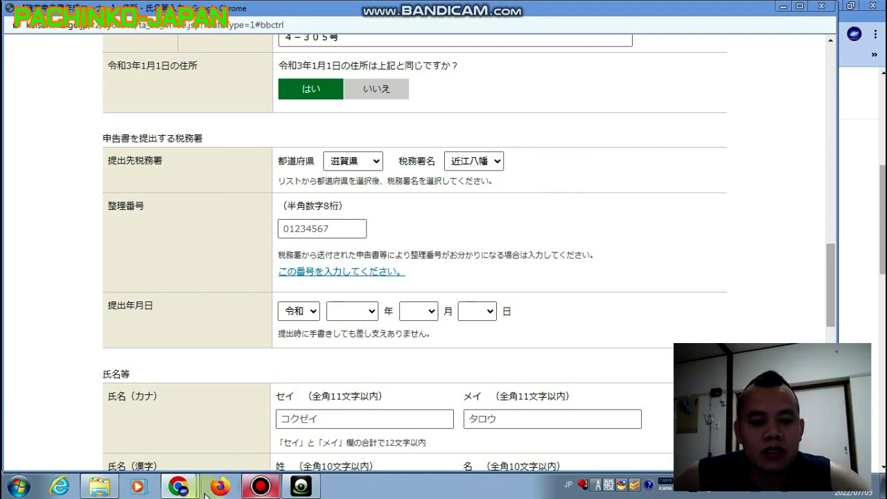
In a new Chrome tab, search Google for 税務署 消費税 from the suggestions.
{"action": "mouse_move", "coordinate": [179, 486]}
{"action": "left_click", "coordinate": [179, 435]}
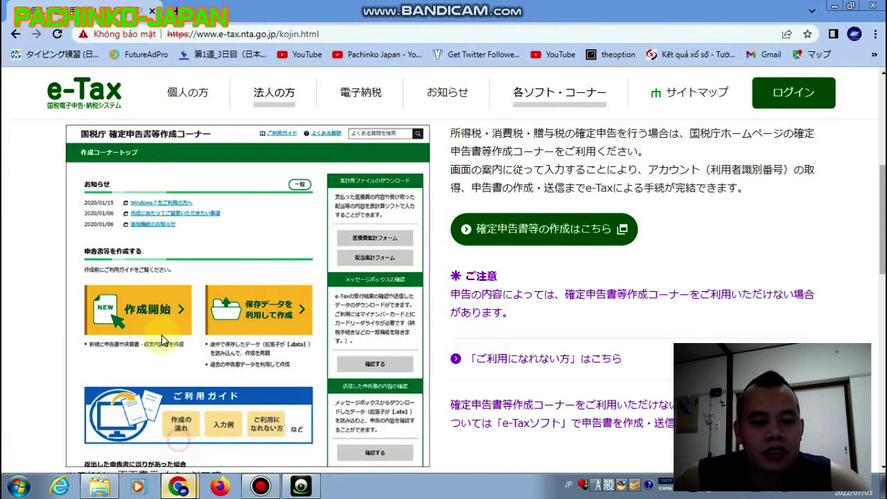
{"action": "left_click", "coordinate": [178, 12]}
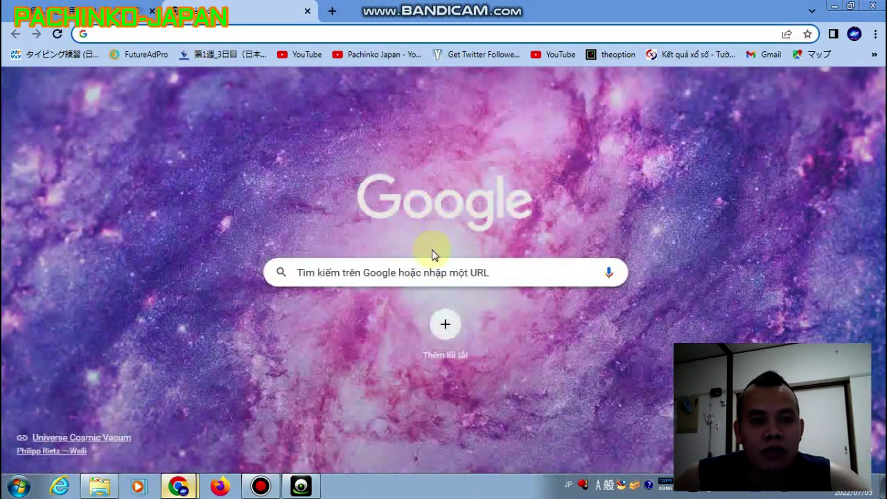
{"action": "left_click", "coordinate": [429, 273]}
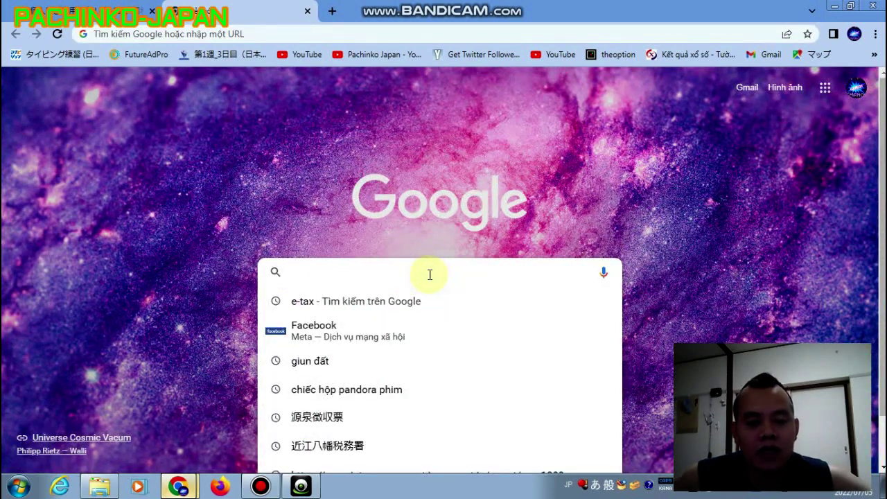
{"action": "type", "text": "so"}
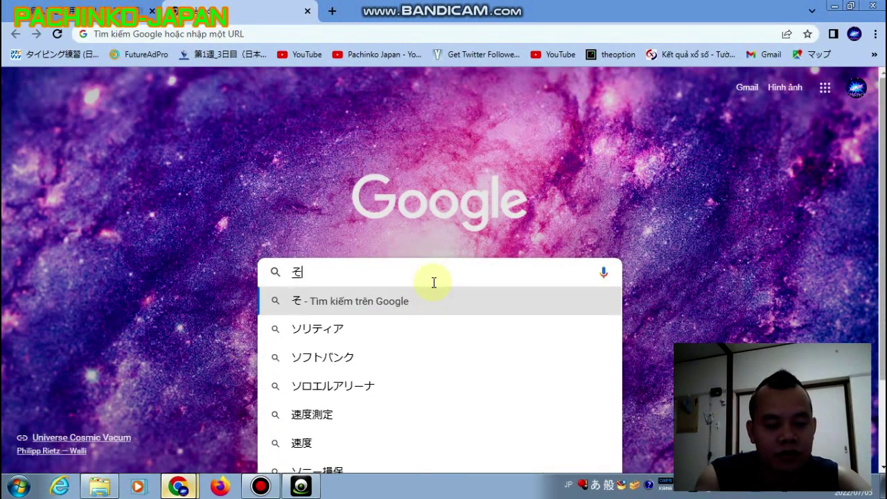
{"action": "type", "text": "u"}
{"action": "key", "text": "BackSpace"}
{"action": "key", "text": "BackSpace"}
{"action": "type", "text": "syoumu"}
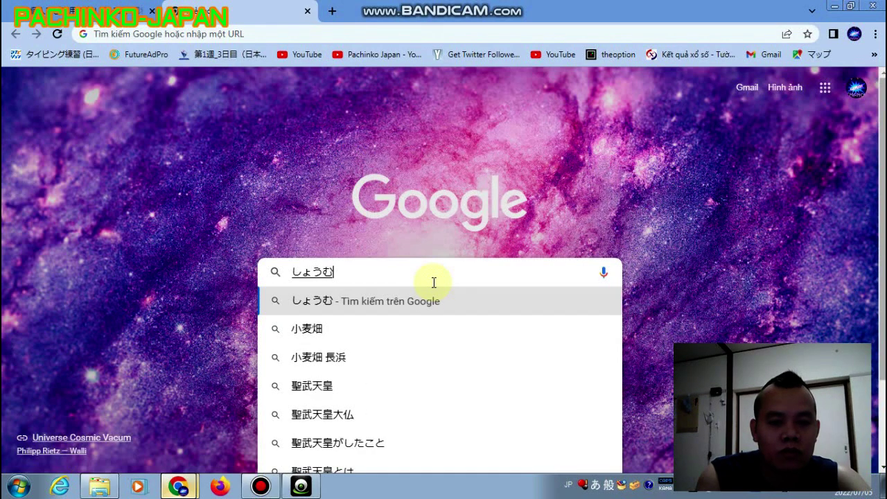
{"action": "type", "text": "zei"}
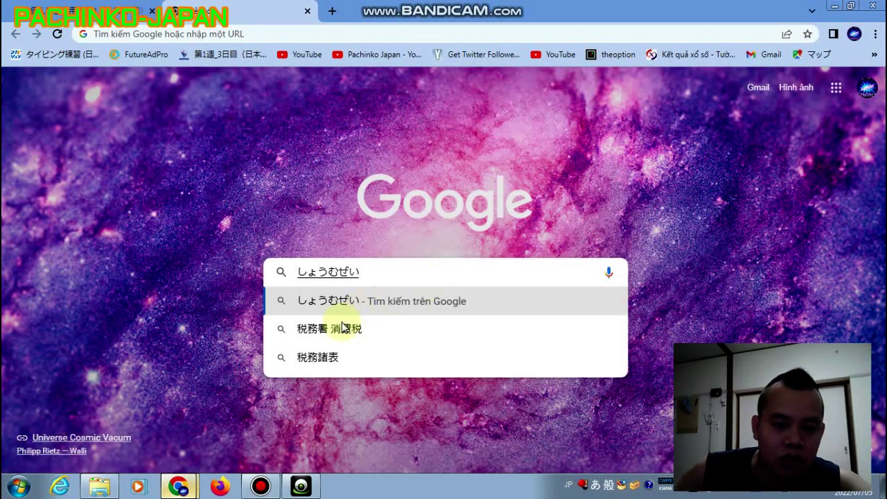
{"action": "left_click", "coordinate": [313, 330]}
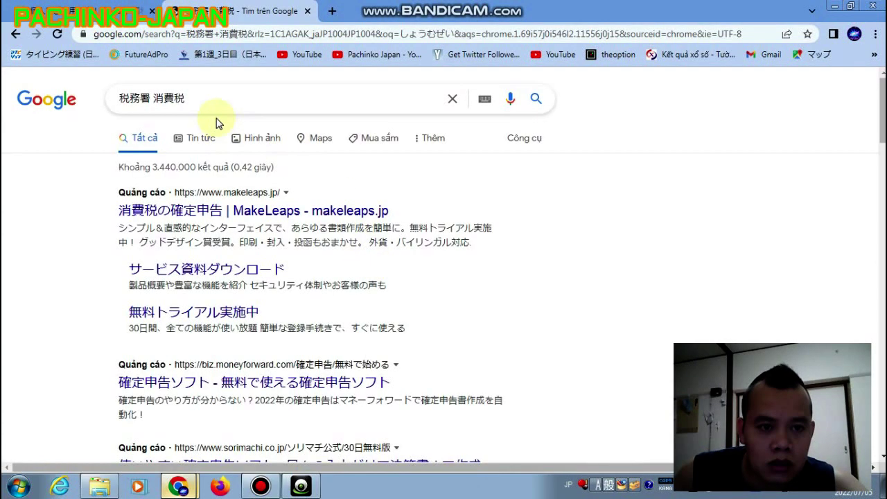
Change the Google search to 税務署 近江八幡 and run it.
{"action": "left_click", "coordinate": [211, 97]}
{"action": "key", "text": "BackSpace"}
{"action": "key", "text": "BackSpace"}
{"action": "key", "text": "BackSpace"}
{"action": "key", "text": "BackSpace"}
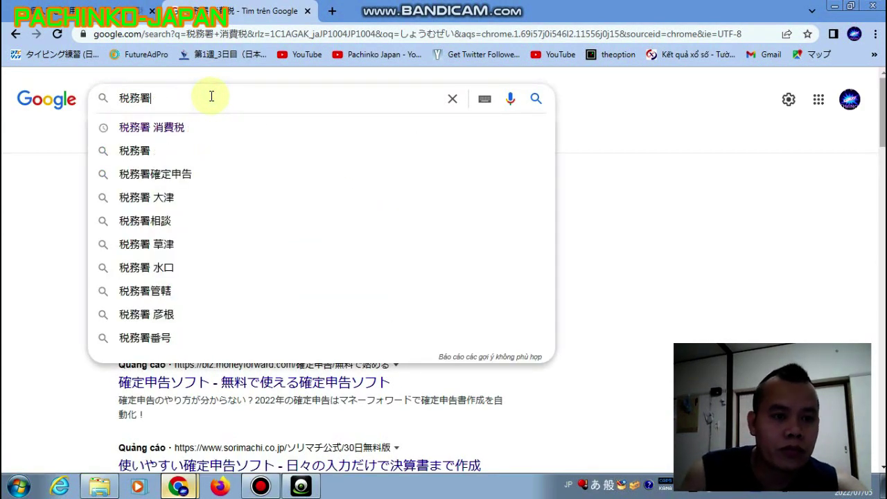
{"action": "type", "text": "おう"}
{"action": "type", "text": "い"}
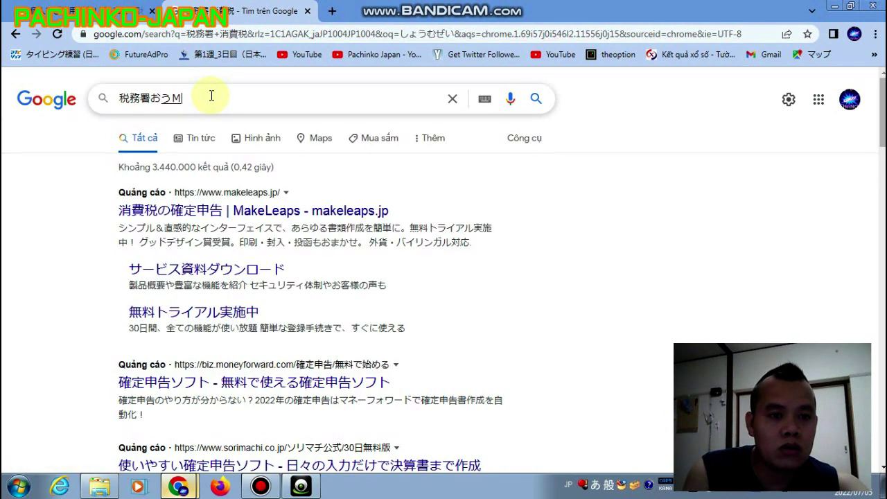
{"action": "key", "text": "BackSpace"}
{"action": "key", "text": "BackSpace"}
{"action": "key", "text": "BackSpace"}
{"action": "type", "text": "お"}
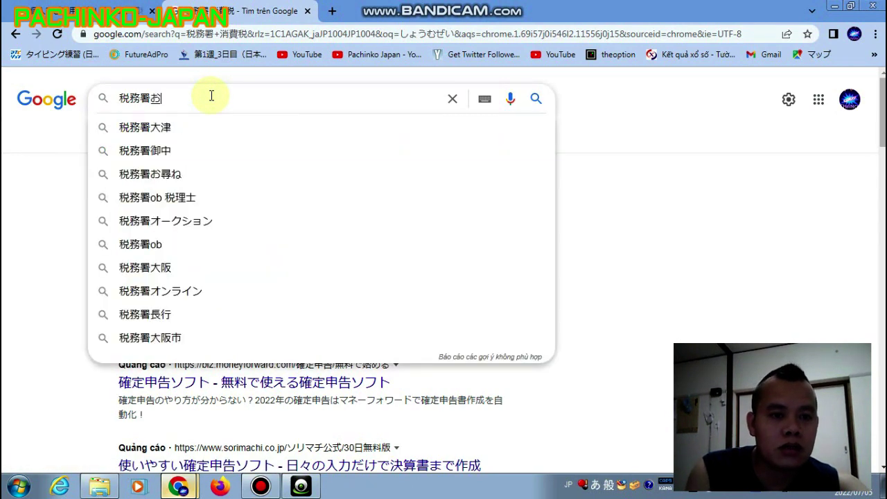
{"action": "type", "text": "うみhac"}
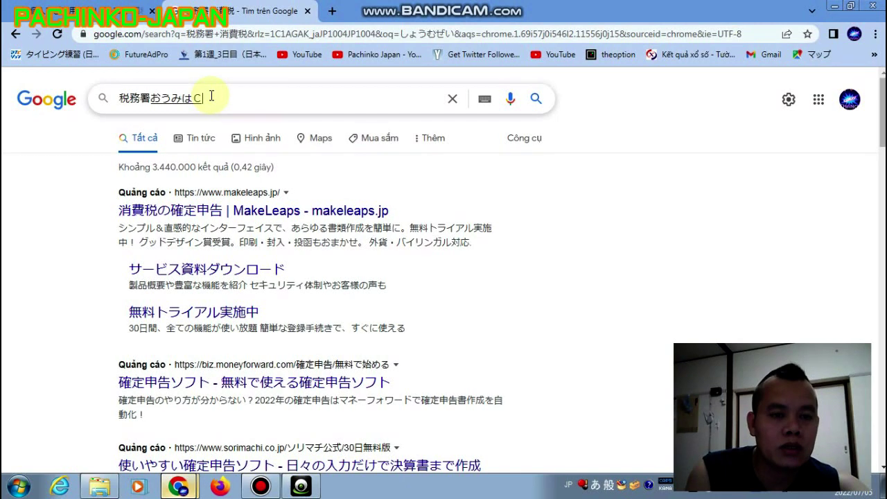
{"action": "type", "text": "himann"}
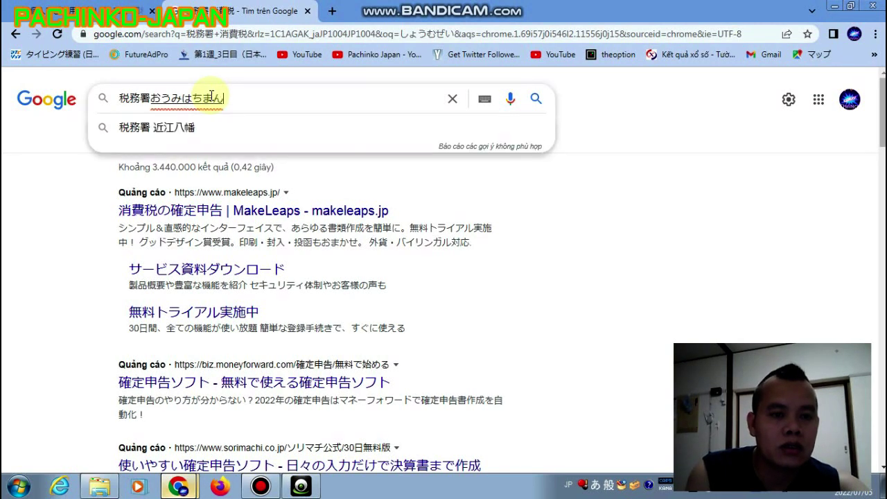
{"action": "key", "text": "space"}
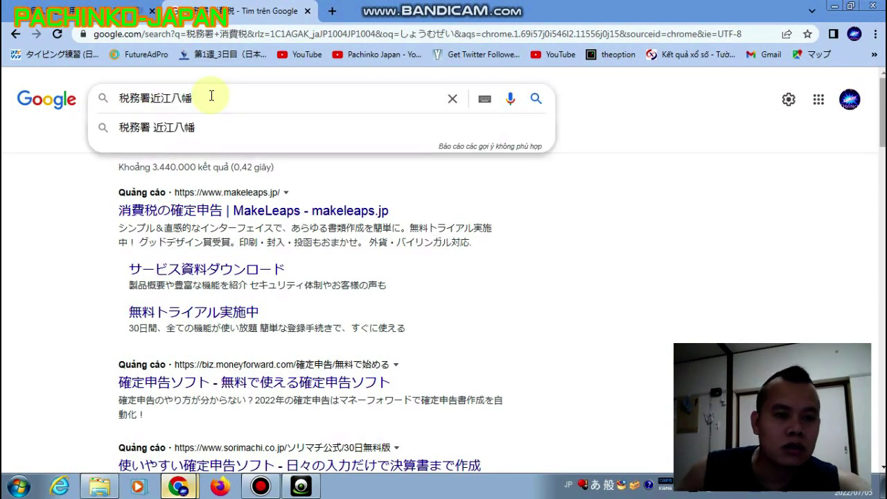
{"action": "left_click", "coordinate": [229, 126]}
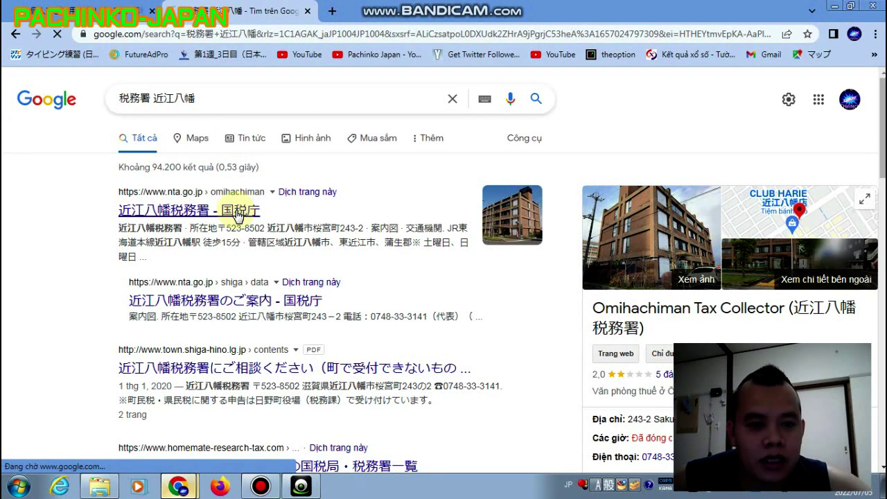
Open the official 近江八幡税務署 page, select its address and phone, then return to the form.
{"action": "left_click", "coordinate": [238, 214]}
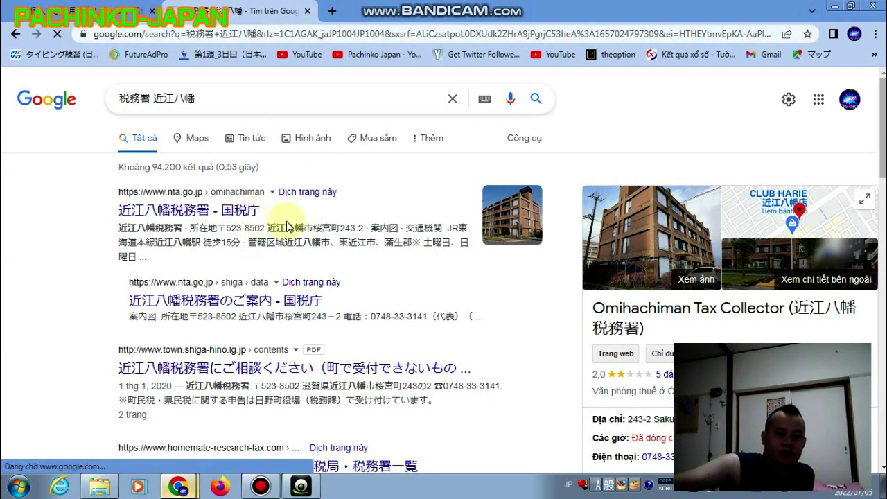
{"action": "scroll", "coordinate": [290, 220], "scroll_direction": "down", "scroll_amount": 2}
{"action": "scroll", "coordinate": [293, 223], "scroll_direction": "down", "scroll_amount": 1}
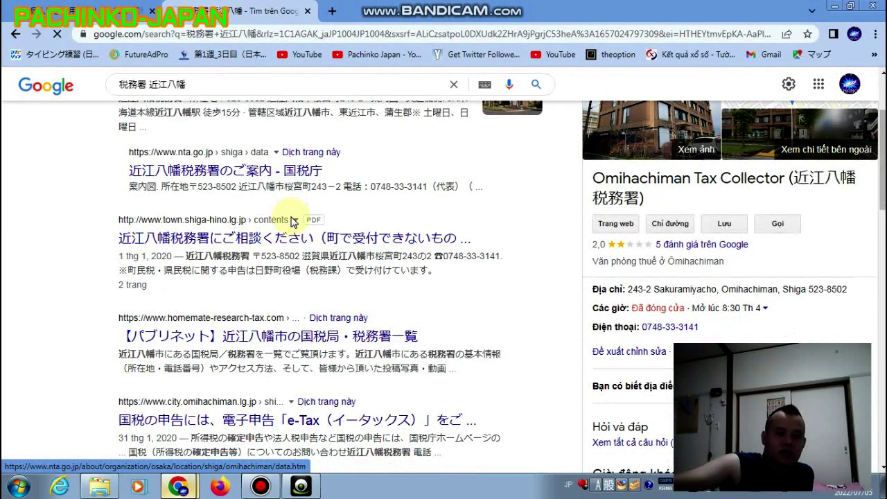
{"action": "scroll", "coordinate": [289, 221], "scroll_direction": "up", "scroll_amount": 3}
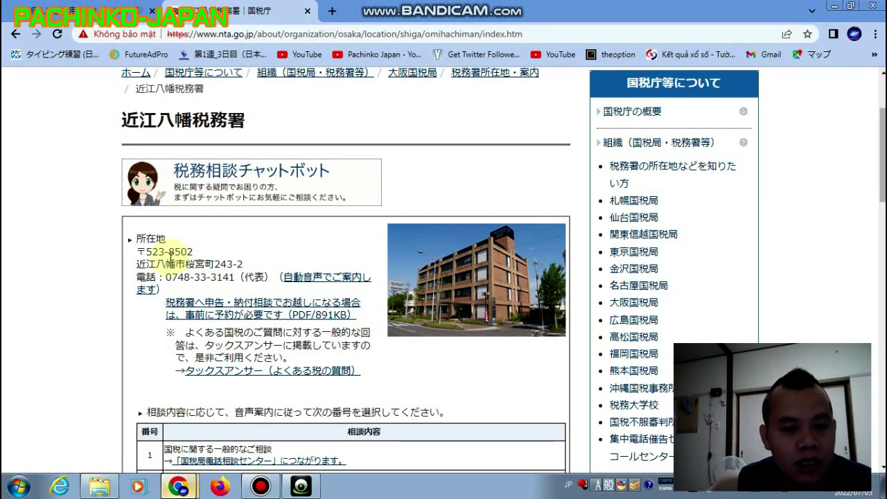
{"action": "left_click_drag", "start_coordinate": [136, 251], "coordinate": [264, 280]}
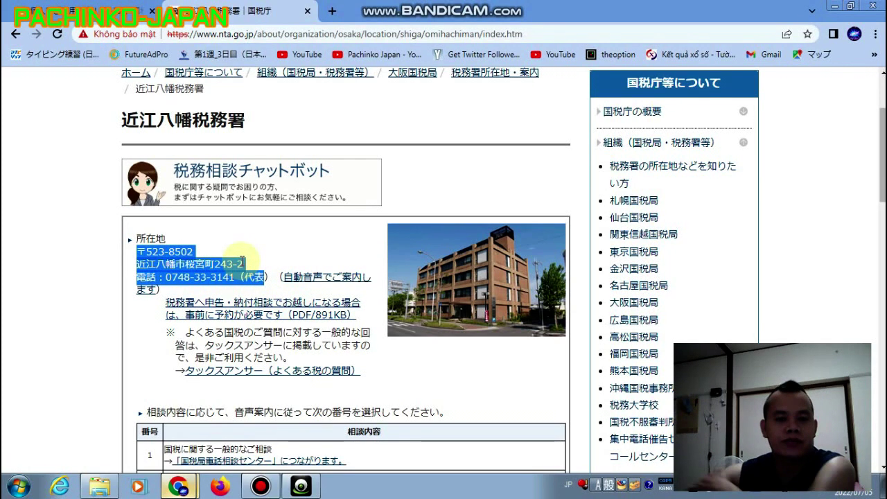
{"action": "key", "text": "alt+Left"}
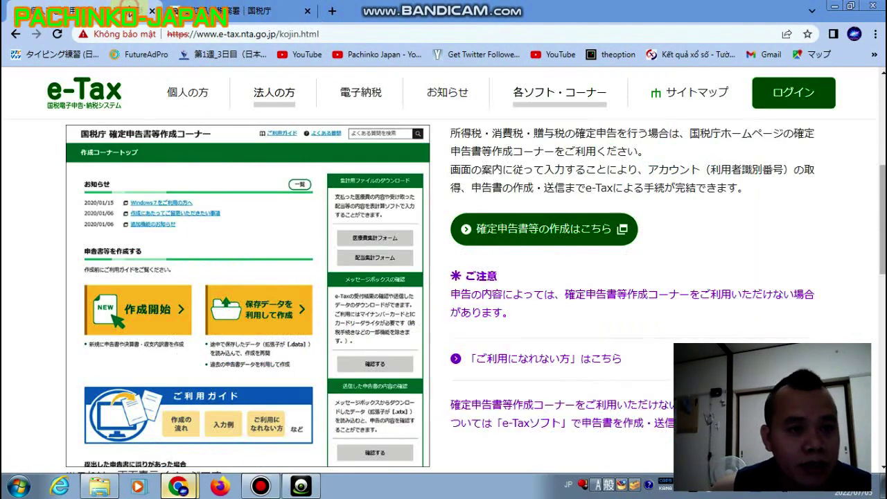
{"action": "left_click", "coordinate": [242, 13]}
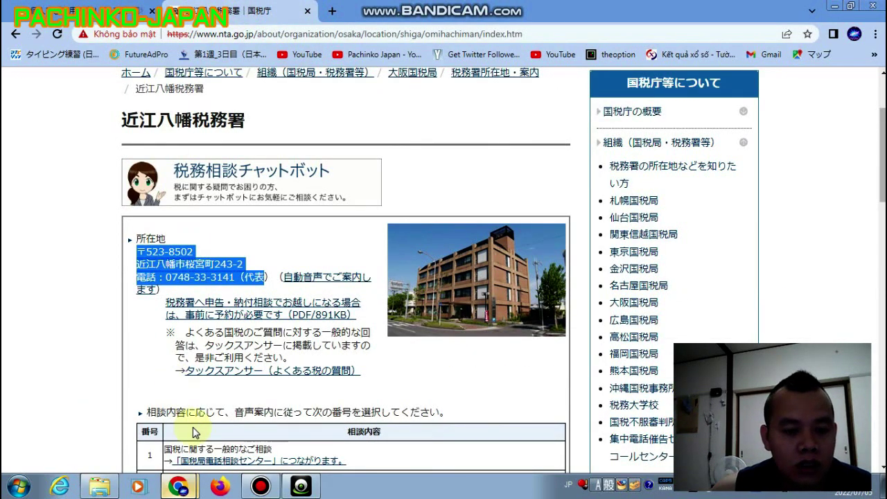
{"action": "left_click", "coordinate": [178, 484]}
{"action": "left_click", "coordinate": [178, 462]}
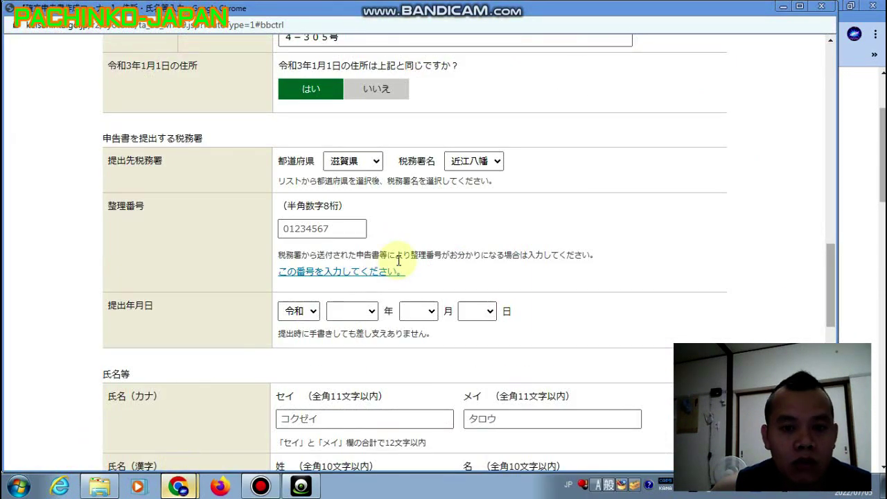
Set the filing date to 令和4年6月19日, correcting the month from 5 to 6.
{"action": "left_click", "coordinate": [346, 230]}
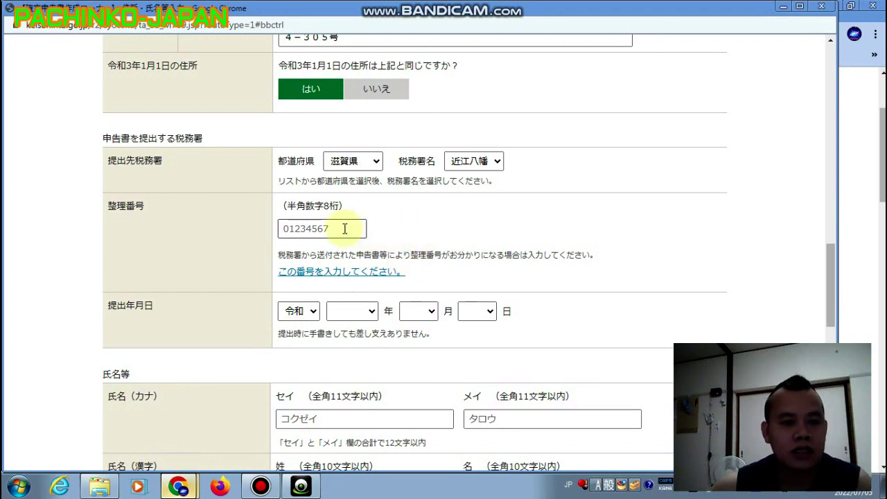
{"action": "left_click", "coordinate": [343, 228]}
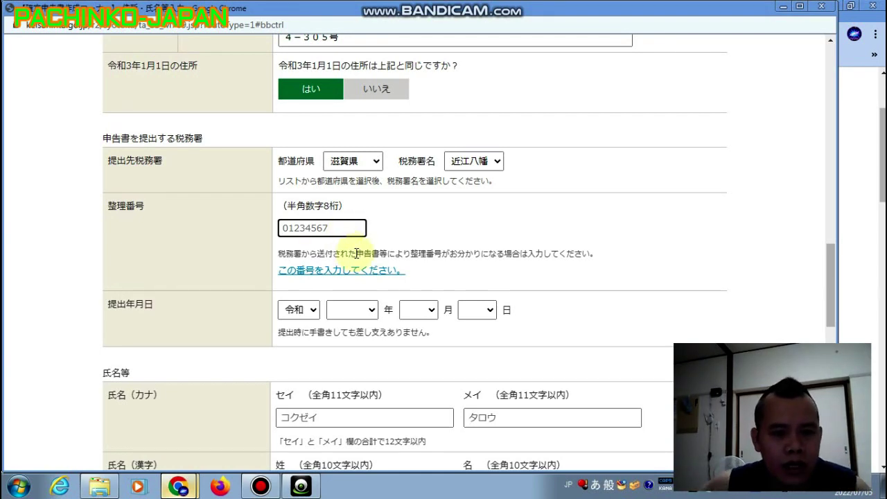
{"action": "left_click", "coordinate": [312, 310]}
{"action": "left_click", "coordinate": [298, 327]}
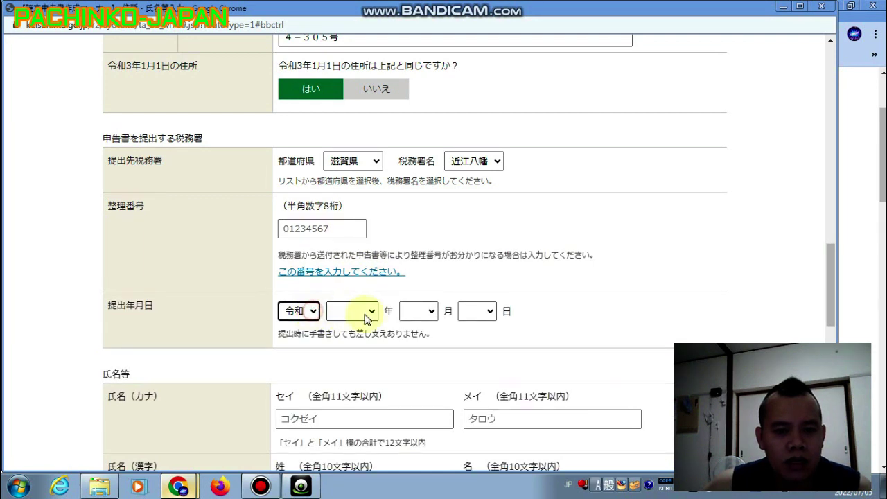
{"action": "left_click", "coordinate": [363, 311]}
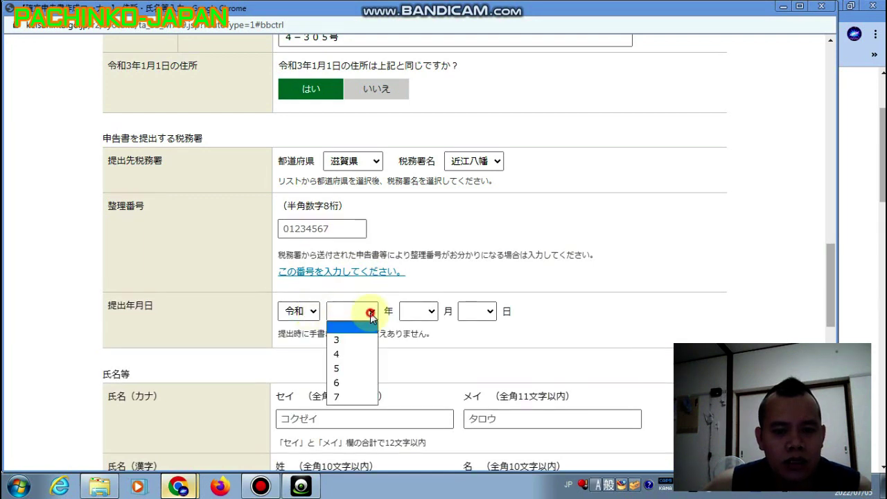
{"action": "left_click", "coordinate": [360, 353]}
{"action": "left_click", "coordinate": [431, 313]}
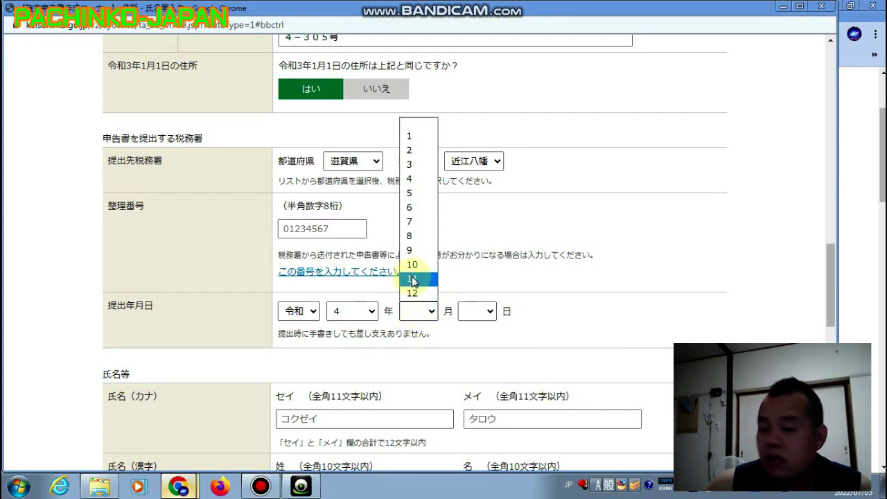
{"action": "left_click", "coordinate": [427, 193]}
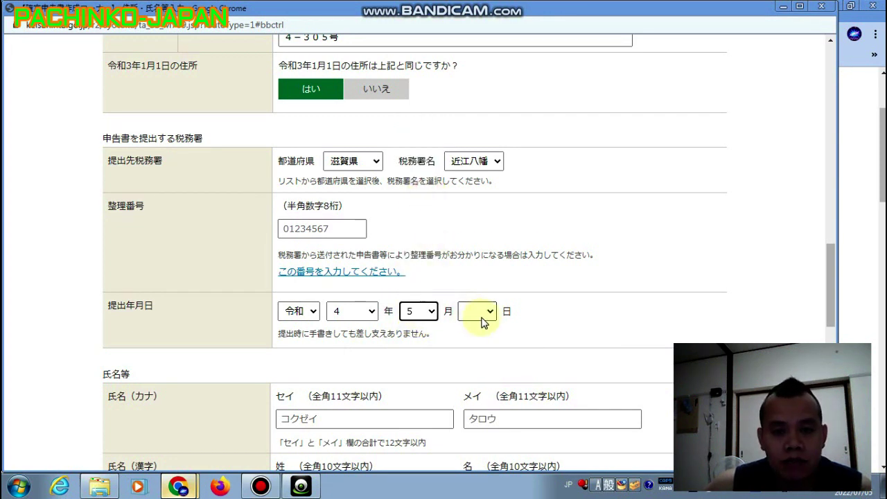
{"action": "left_click", "coordinate": [429, 311]}
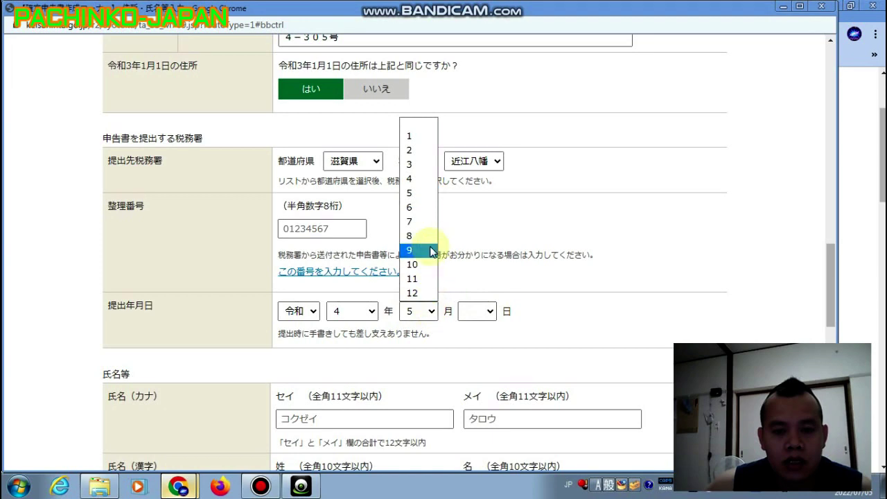
{"action": "left_click", "coordinate": [417, 208]}
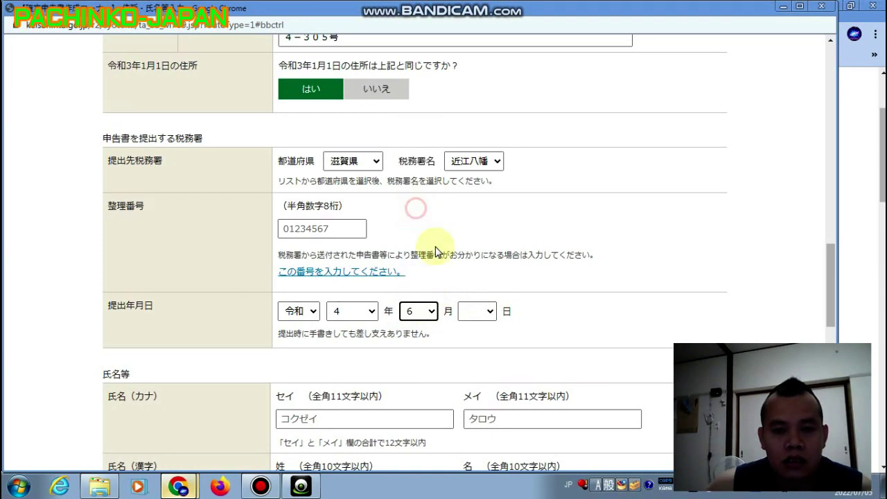
{"action": "left_click", "coordinate": [489, 310]}
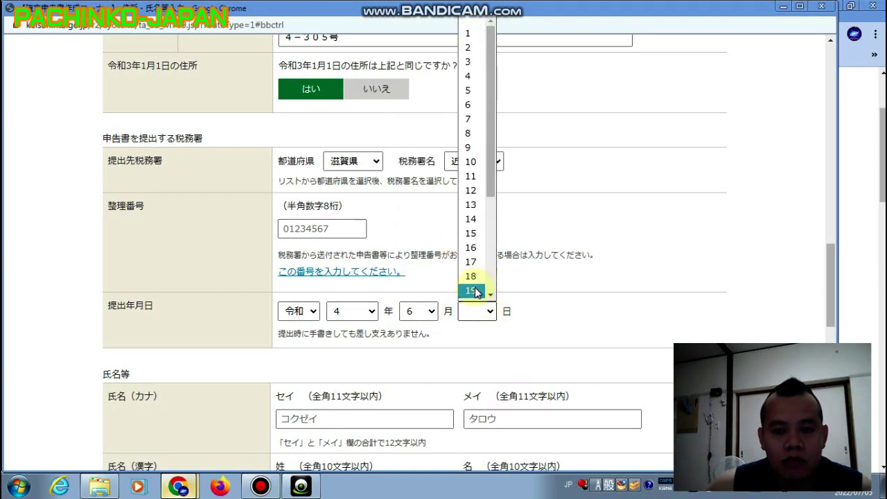
{"action": "left_click", "coordinate": [475, 290]}
{"action": "scroll", "coordinate": [550, 305], "scroll_direction": "down", "scroll_amount": 3}
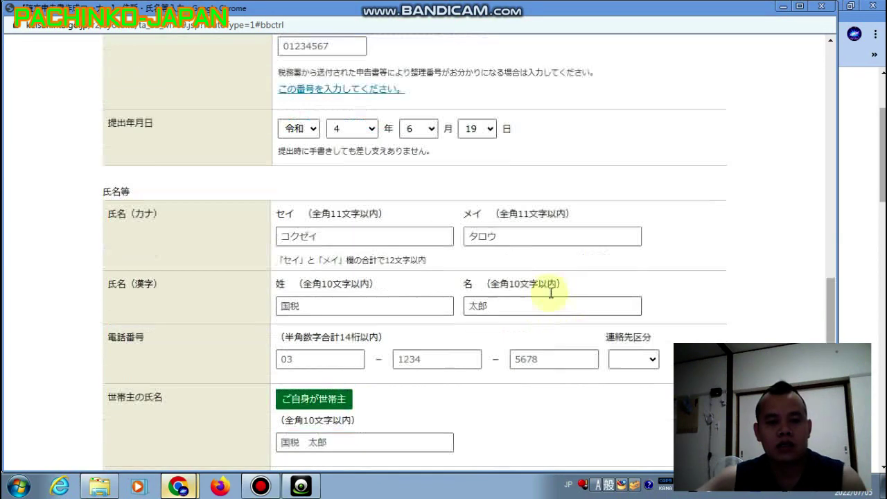
{"action": "scroll", "coordinate": [556, 311], "scroll_direction": "up", "scroll_amount": 3}
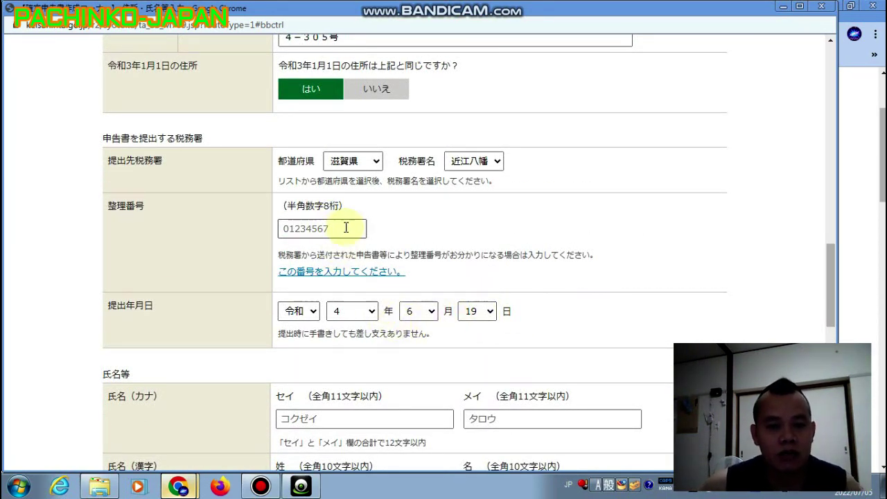
{"action": "scroll", "coordinate": [512, 304], "scroll_direction": "down", "scroll_amount": 5}
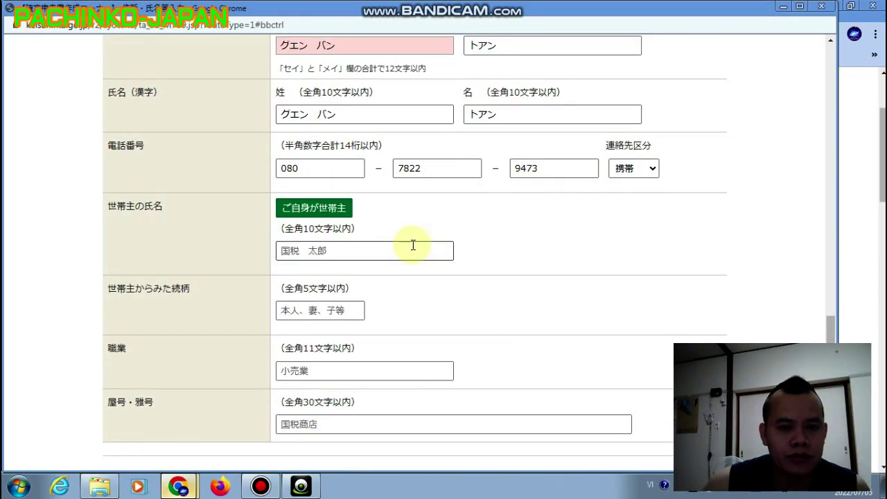
{"action": "scroll", "coordinate": [395, 249], "scroll_direction": "down", "scroll_amount": 2}
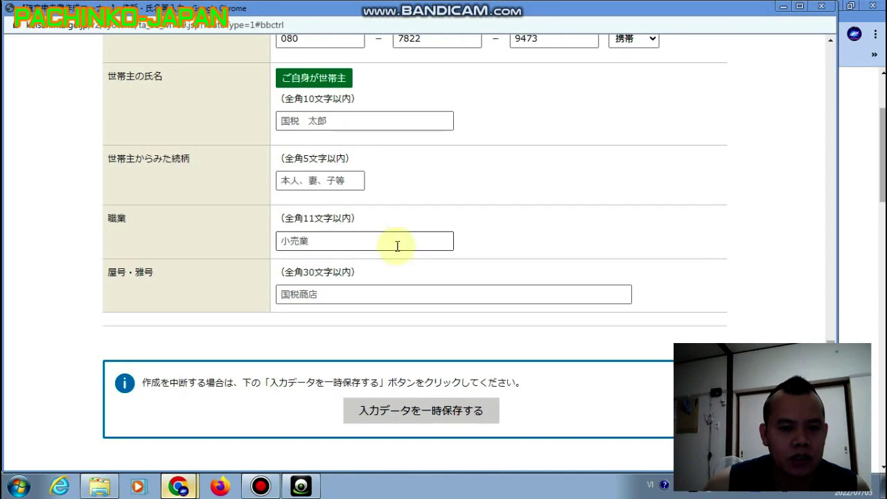
Switch input to Japanese and enter 本人 as 続柄 and 社員 as 職業.
{"action": "left_click", "coordinate": [307, 182]}
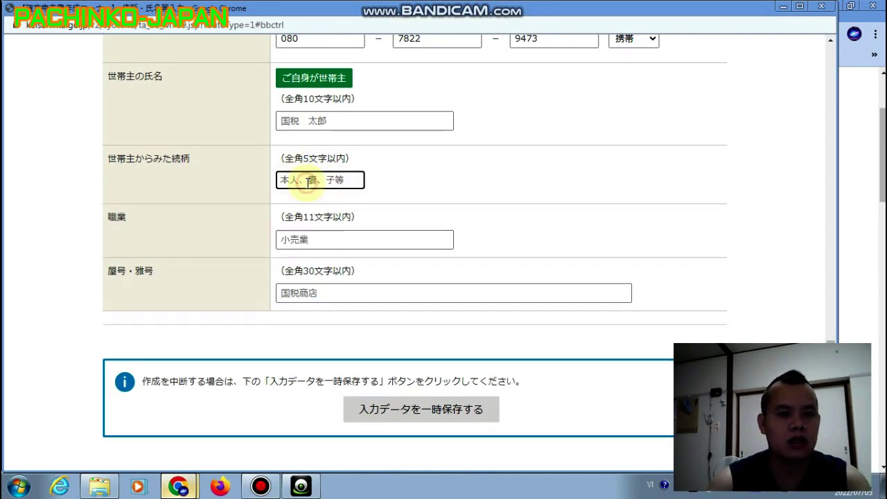
{"action": "type", "text": "HO"}
{"action": "key", "text": "BackSpace"}
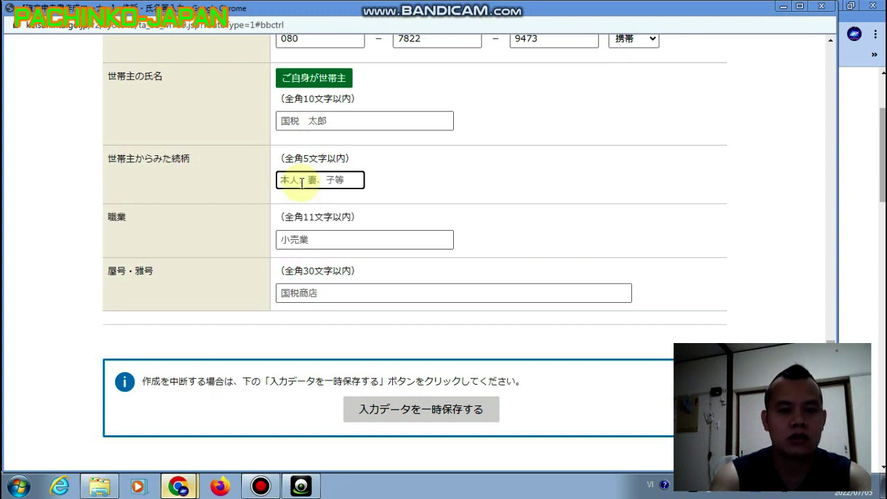
{"action": "left_click", "coordinate": [650, 484]}
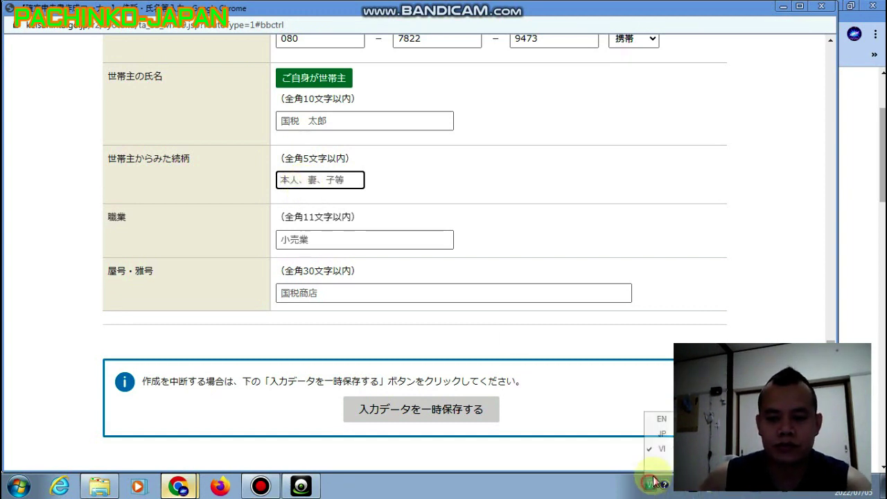
{"action": "left_click", "coordinate": [664, 434]}
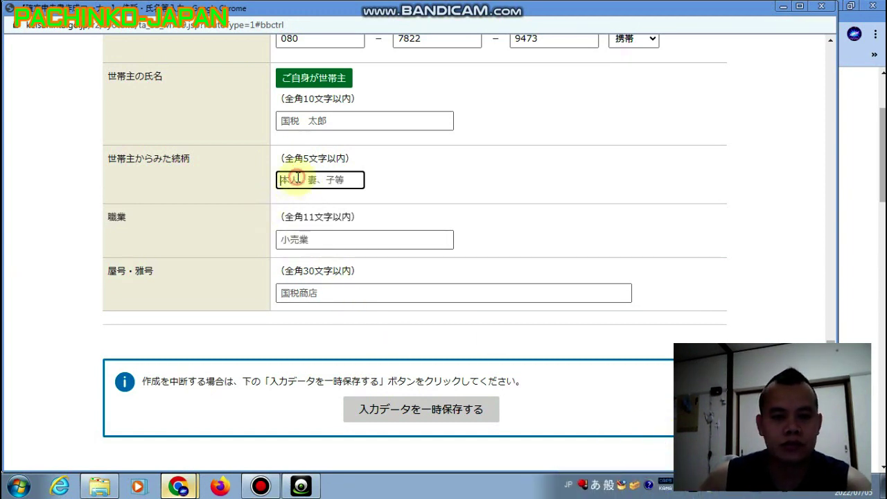
{"action": "type", "text": "ほ"}
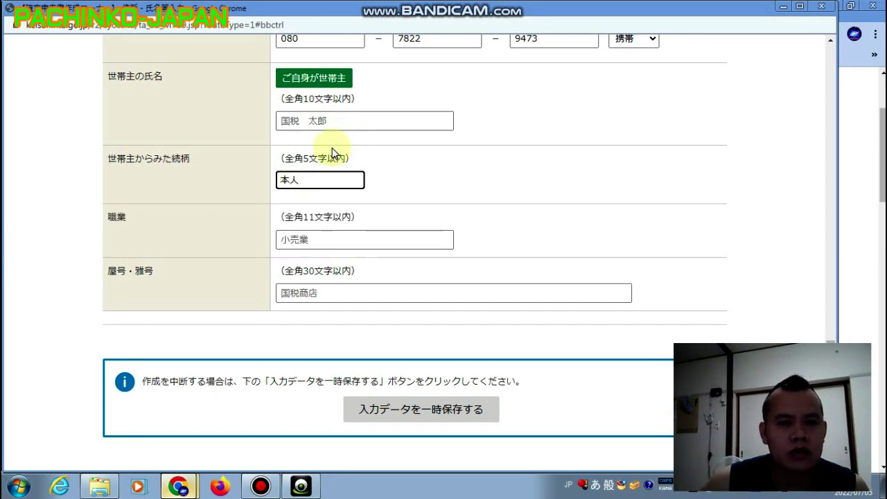
{"action": "left_click", "coordinate": [331, 235]}
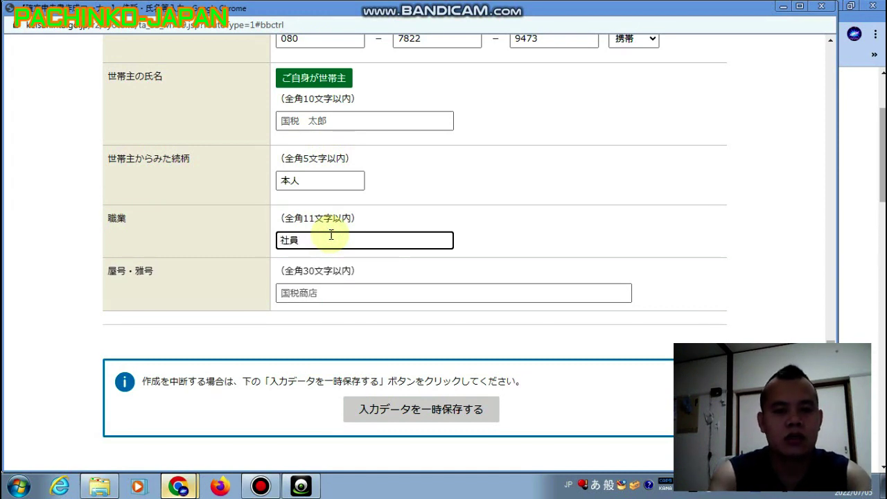
{"action": "left_click", "coordinate": [495, 235]}
{"action": "scroll", "coordinate": [495, 235], "scroll_direction": "up", "scroll_amount": 2}
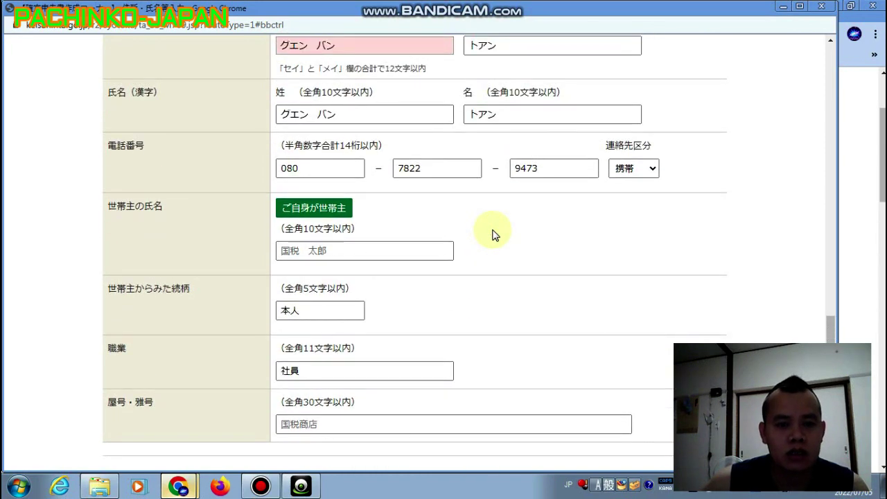
{"action": "scroll", "coordinate": [495, 235], "scroll_direction": "down", "scroll_amount": 5}
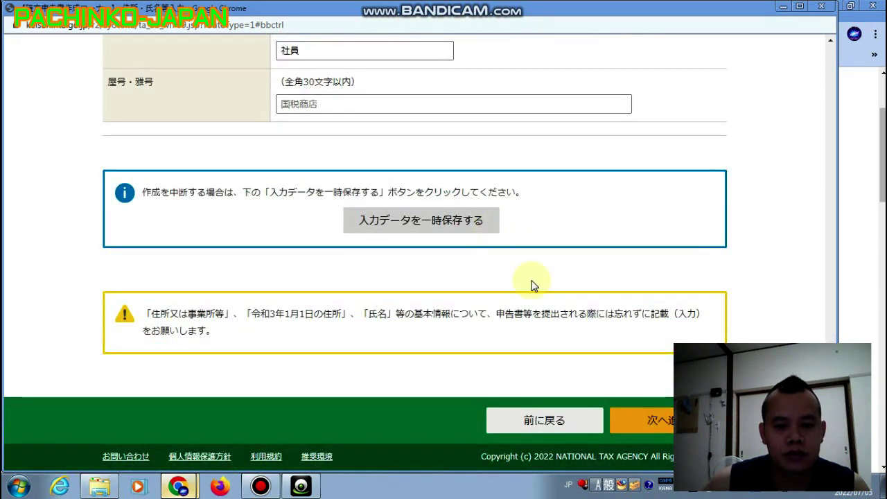
Fix the katakana surname flagged as invalid after submitting, then resubmit the name and address page.
{"action": "left_click", "coordinate": [638, 419]}
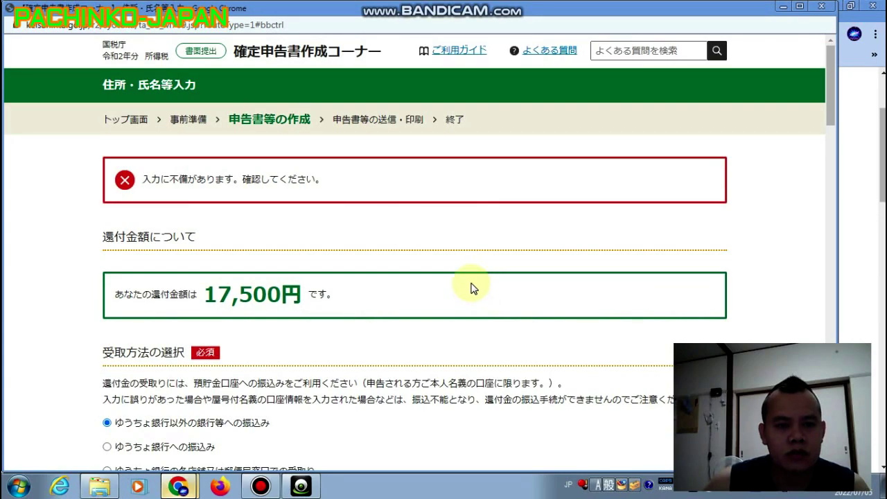
{"action": "scroll", "coordinate": [470, 288], "scroll_direction": "down", "scroll_amount": 6}
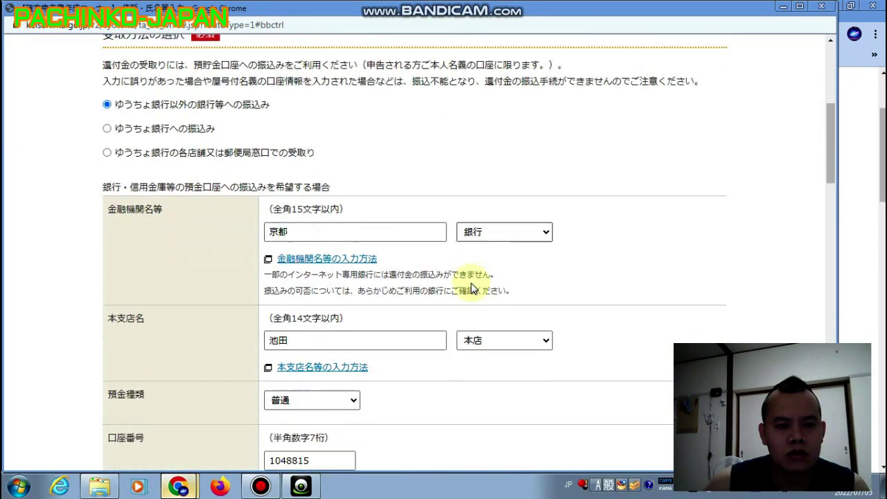
{"action": "scroll", "coordinate": [470, 288], "scroll_direction": "down", "scroll_amount": 13}
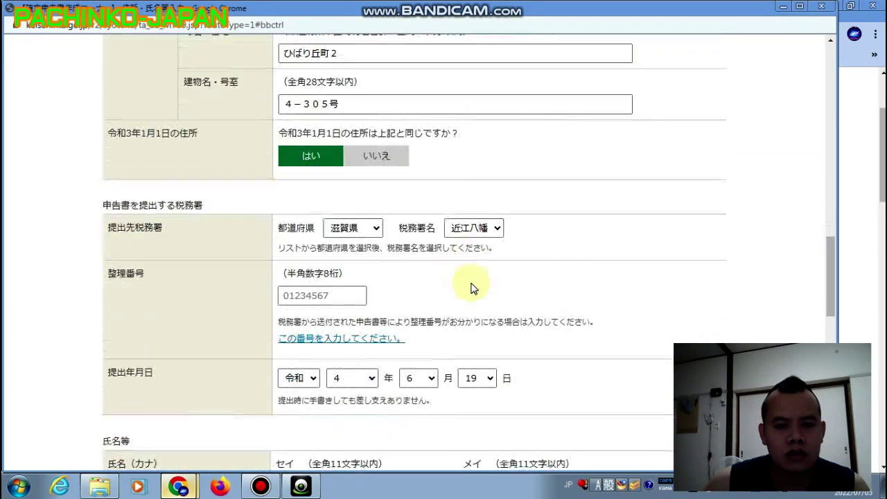
{"action": "scroll", "coordinate": [470, 289], "scroll_direction": "down", "scroll_amount": 5}
{"action": "left_click", "coordinate": [337, 242]}
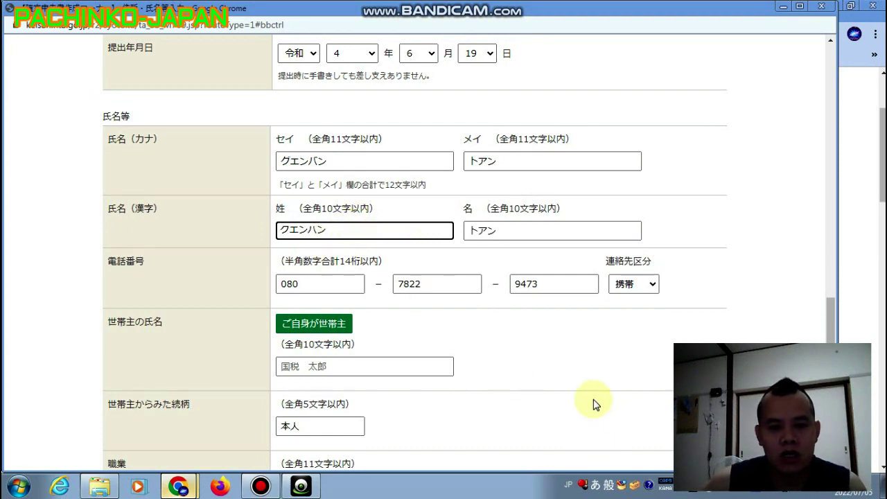
{"action": "left_click", "coordinate": [560, 372]}
{"action": "scroll", "coordinate": [508, 346], "scroll_direction": "down", "scroll_amount": 8}
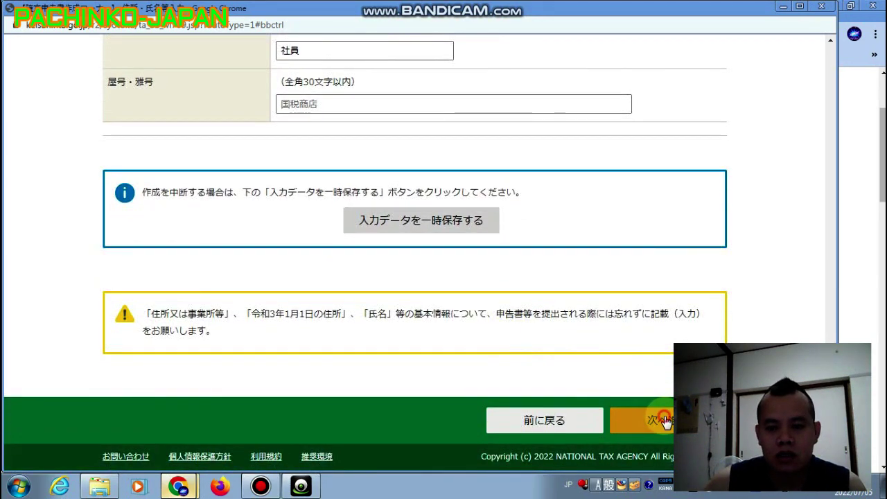
{"action": "left_click", "coordinate": [665, 420]}
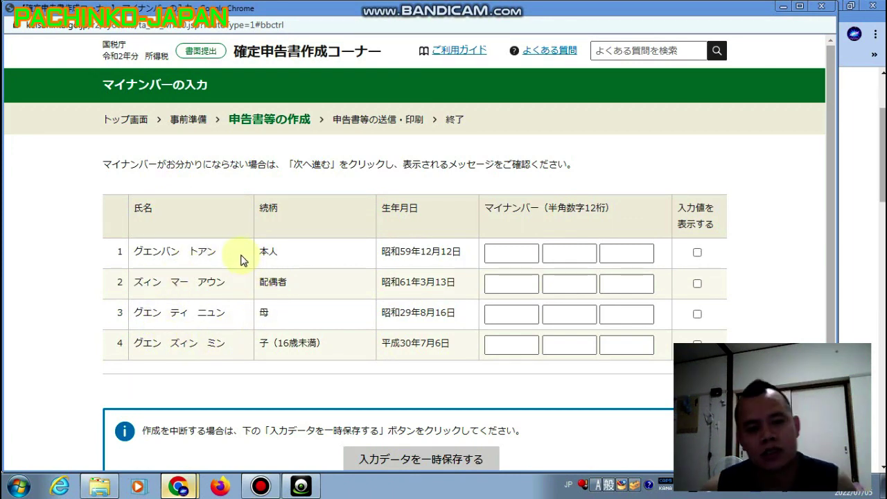
Continue without entering My Number, accepting the missing-number warning.
{"action": "scroll", "coordinate": [242, 258], "scroll_direction": "down", "scroll_amount": 3}
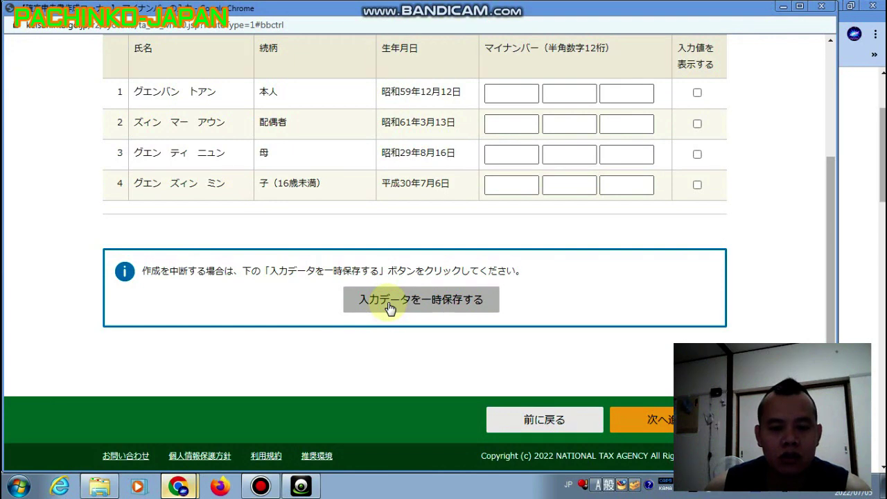
{"action": "left_click", "coordinate": [654, 423]}
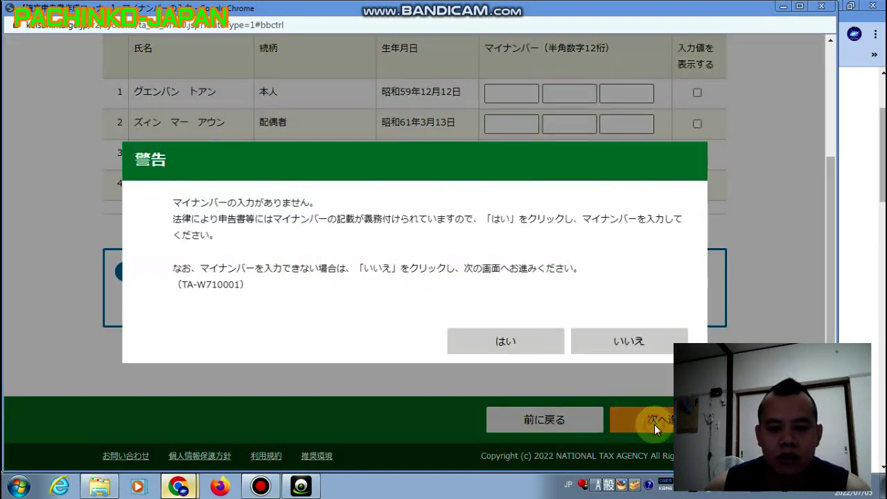
{"action": "left_click", "coordinate": [530, 343]}
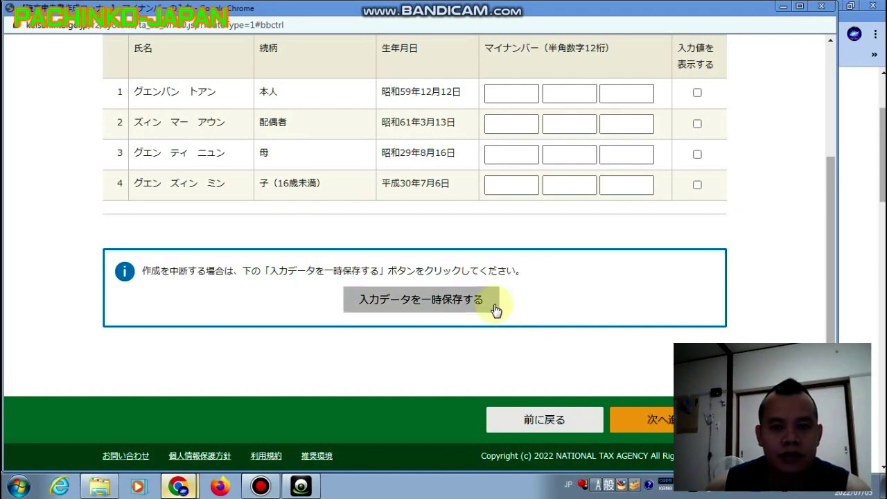
{"action": "scroll", "coordinate": [480, 302], "scroll_direction": "up", "scroll_amount": 3}
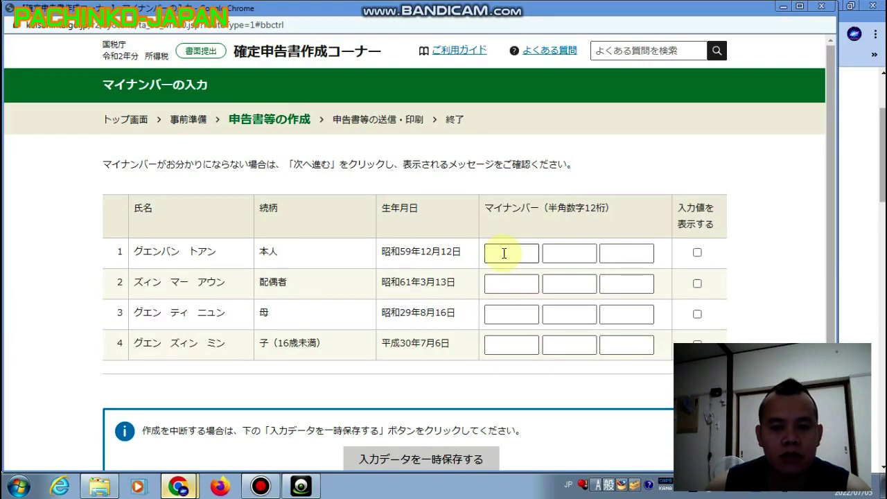
{"action": "scroll", "coordinate": [504, 253], "scroll_direction": "down", "scroll_amount": 3}
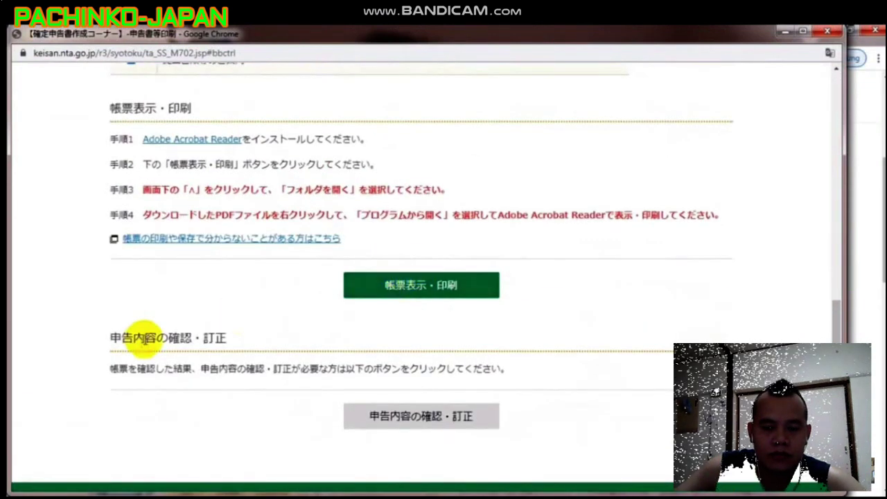
Download the return forms as r3syotoku.pdf and open its download bar options.
{"action": "left_click", "coordinate": [441, 223]}
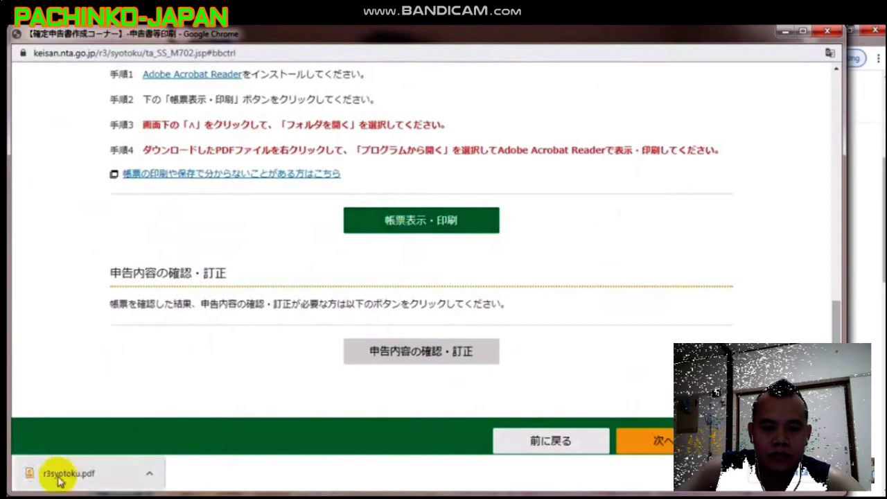
{"action": "left_click", "coordinate": [148, 475]}
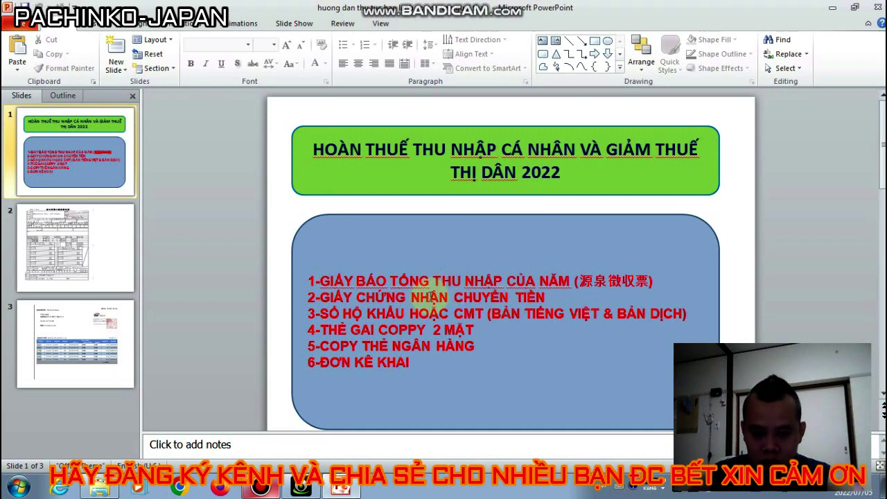
Highlight the remittance certificate checklist line, then view the SBI Remit statement on slide 3.
{"action": "left_click_drag", "start_coordinate": [308, 296], "coordinate": [540, 299]}
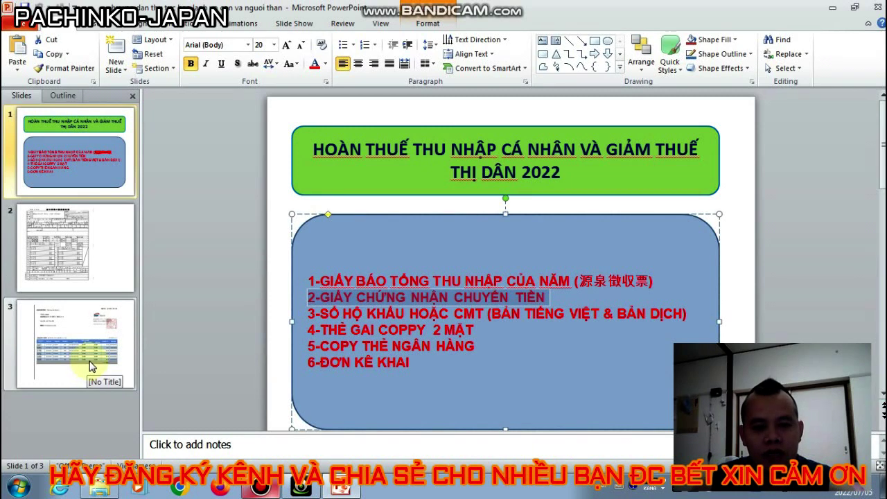
{"action": "left_click", "coordinate": [90, 367]}
{"action": "left_click", "coordinate": [653, 192]}
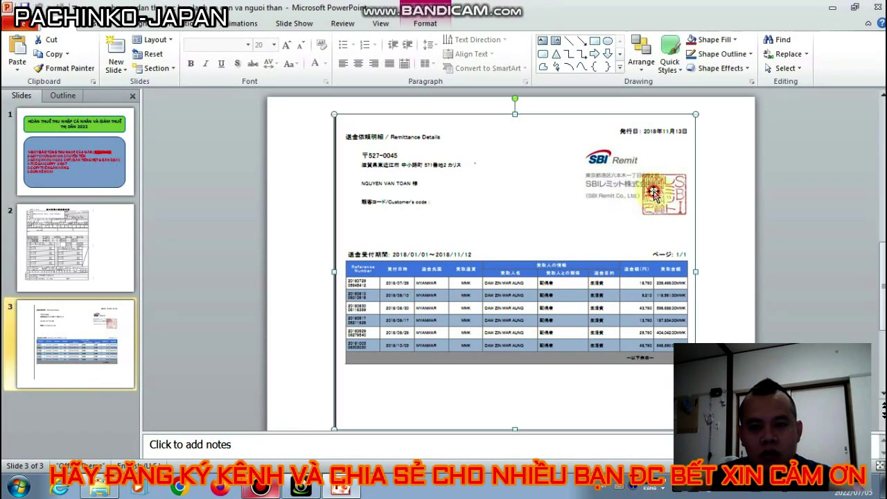